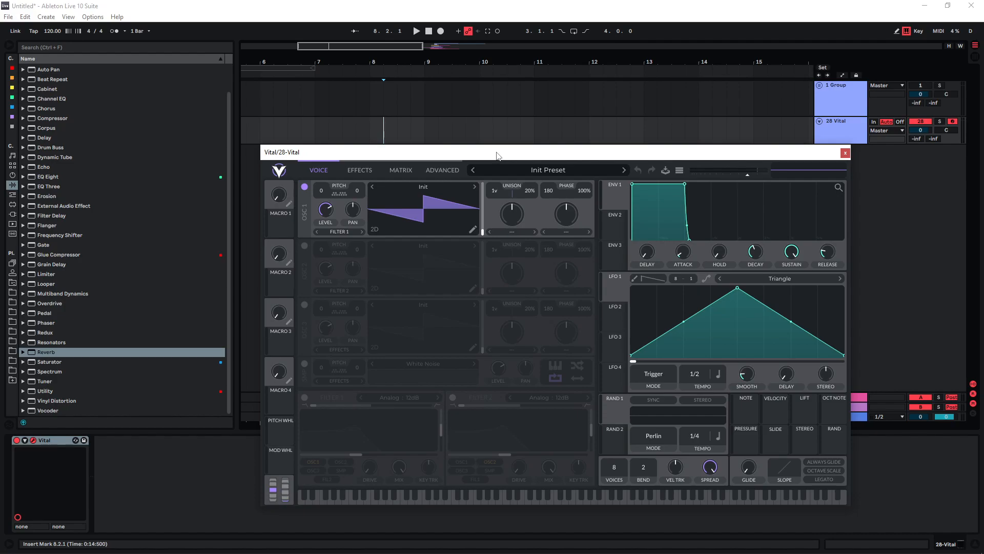
Create a MIDI clip at bar 8 on the Vital track, with looping off and a D0 note at its start
{"action": "left_click_drag", "start_coordinate": [496, 154], "coordinate": [497, 160]}
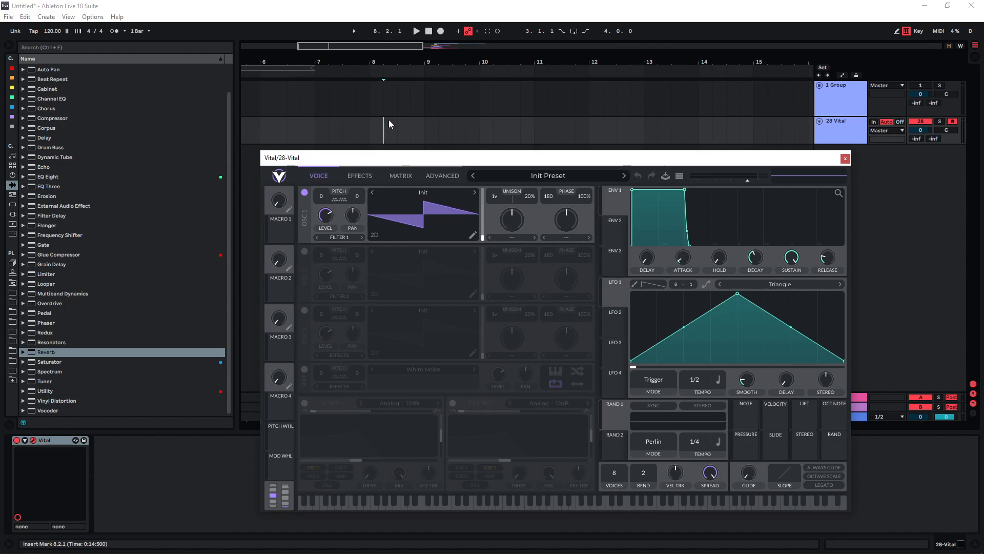
{"action": "double_click", "coordinate": [376, 121]}
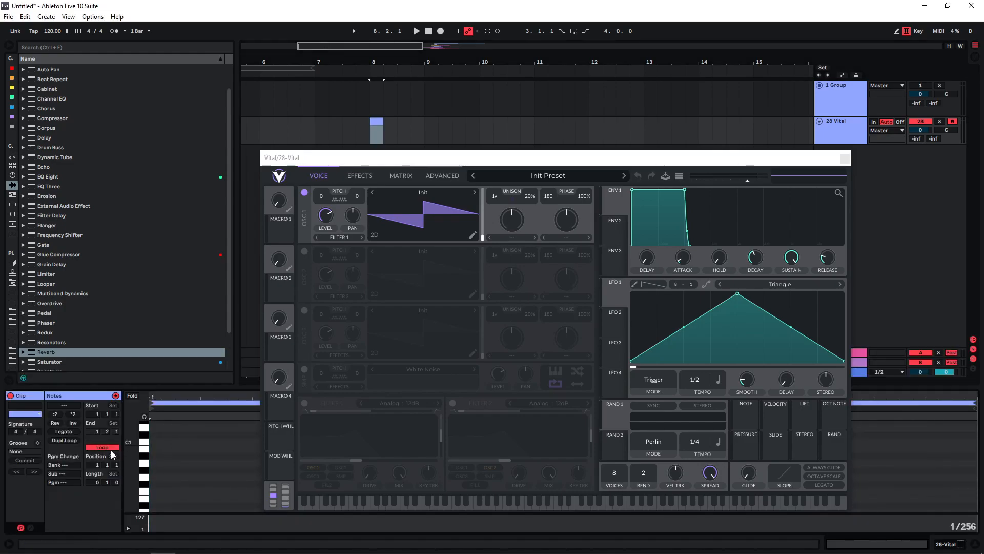
{"action": "left_click", "coordinate": [111, 450]}
{"action": "scroll", "coordinate": [154, 461], "scroll_direction": "down", "scroll_amount": 2}
{"action": "double_click", "coordinate": [155, 461]}
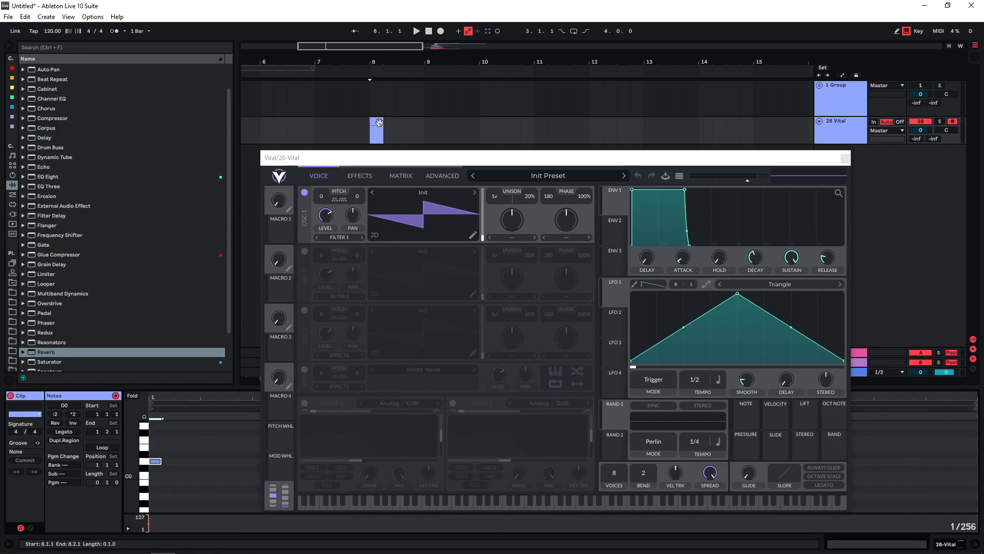
Extend the MIDI clip to two bars, stretch the D0 note across it and play it back
{"action": "left_click_drag", "start_coordinate": [382, 121], "coordinate": [480, 122]}
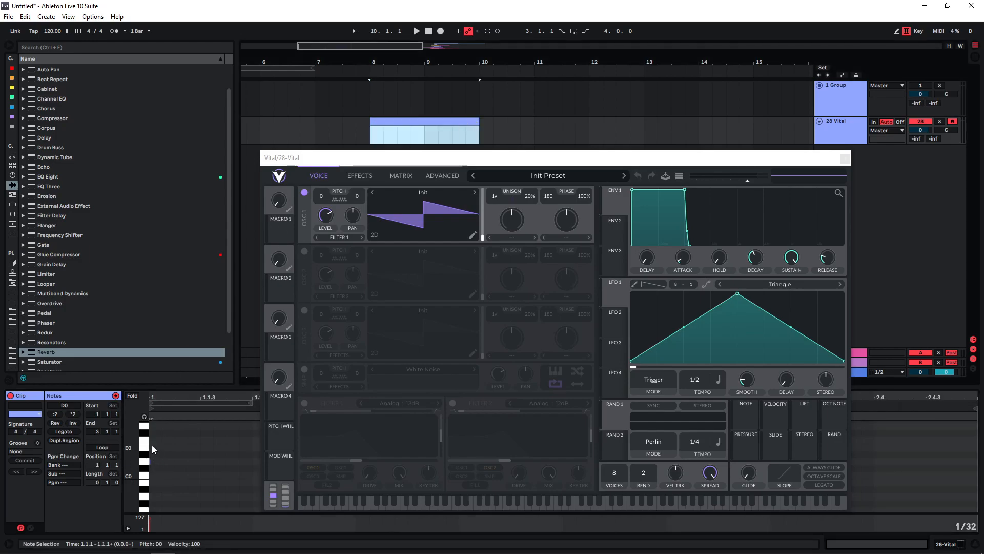
{"action": "left_click", "coordinate": [149, 463]}
{"action": "left_click_drag", "start_coordinate": [444, 160], "coordinate": [441, 156]}
{"action": "key", "text": "space"}
{"action": "key", "text": "space"}
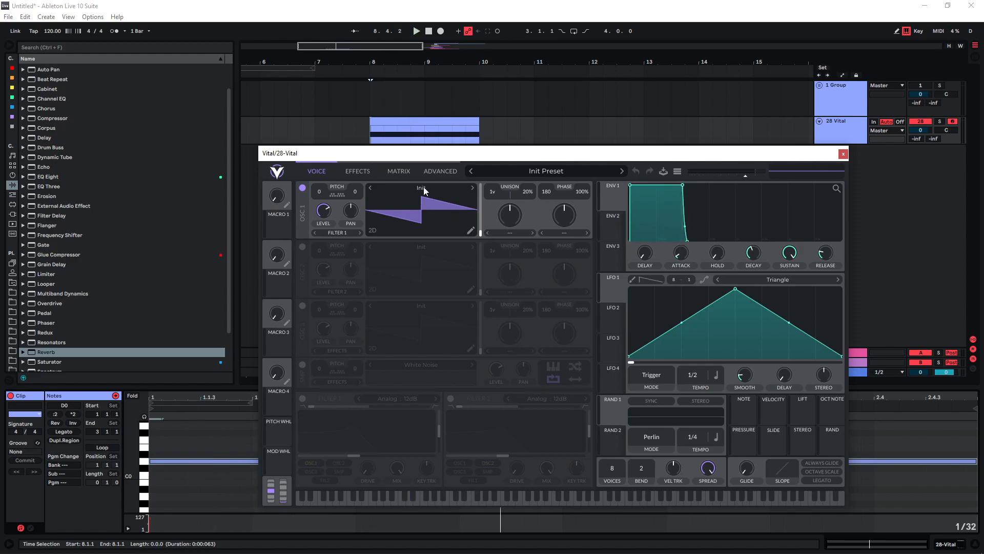
Load the Clicky Robot wavetable into oscillator 1 and modulate its wave frame with LFO 1 at a 2/1 tempo
{"action": "left_click", "coordinate": [424, 191]}
{"action": "left_click", "coordinate": [520, 244]}
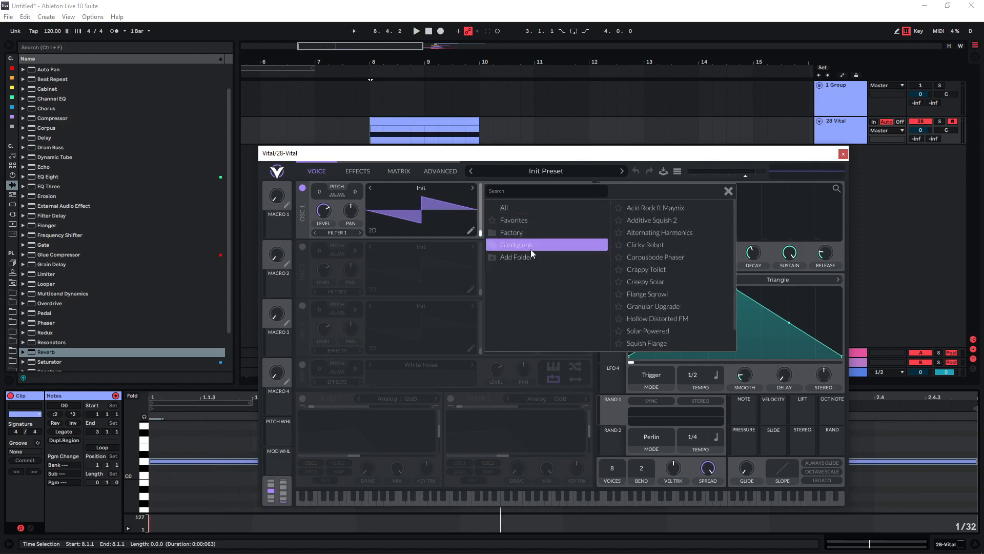
{"action": "left_click", "coordinate": [645, 244]}
{"action": "mouse_move", "coordinate": [475, 240]}
{"action": "left_mouse_down"}
{"action": "mouse_move", "coordinate": [482, 193]}
{"action": "mouse_move", "coordinate": [481, 241]}
{"action": "left_mouse_up"}
{"action": "key", "text": "space"}
{"action": "key", "text": "space"}
{"action": "left_click_drag", "start_coordinate": [610, 291], "coordinate": [480, 232]}
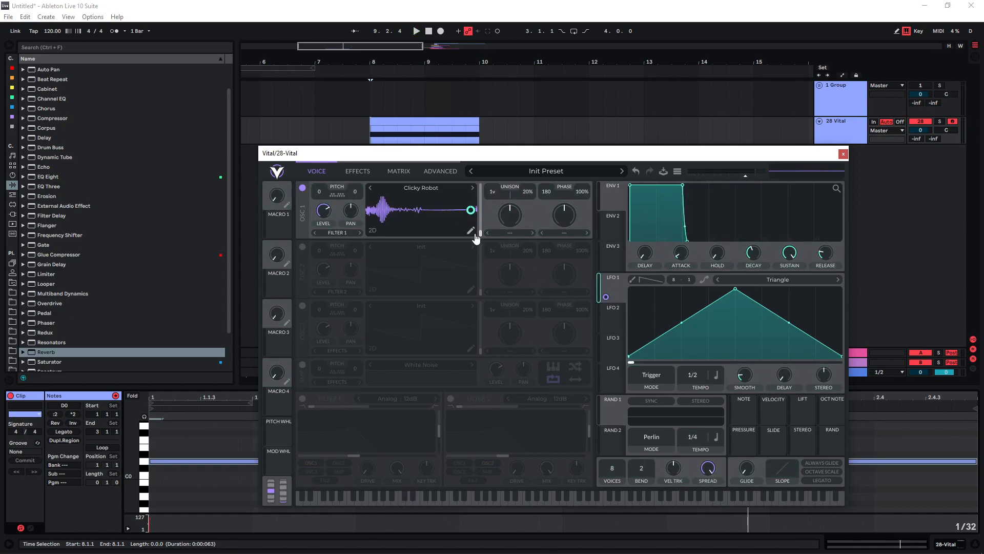
{"action": "left_click_drag", "start_coordinate": [694, 373], "coordinate": [697, 385]}
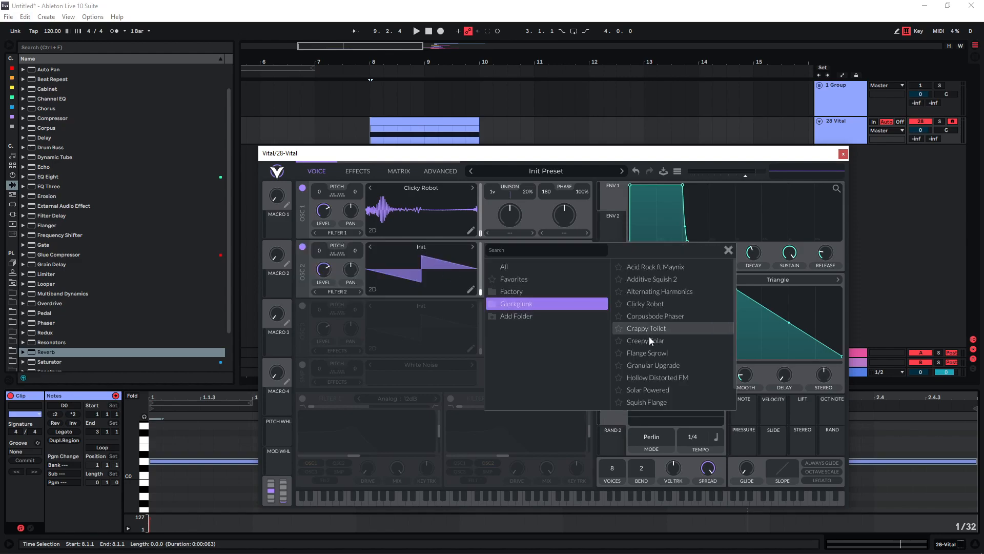
Load the Solar Powered wavetable into oscillator 2 and audition its wave frames with oscillator 1 switched off
{"action": "scroll", "coordinate": [661, 353], "scroll_direction": "down", "scroll_amount": 1}
{"action": "left_click", "coordinate": [669, 364]}
{"action": "left_click", "coordinate": [302, 187]}
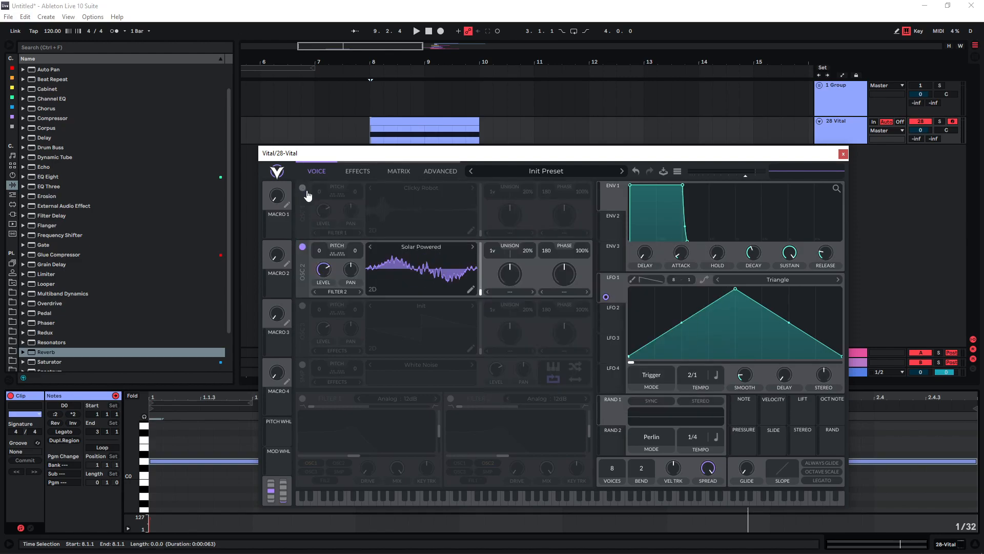
{"action": "key", "text": "space"}
{"action": "left_click_drag", "start_coordinate": [481, 296], "coordinate": [481, 258]}
{"action": "key", "text": "space"}
Switch oscillator 2 to Squish Flange with 3-voice, 10% unison and LFO 1 on its wave frame, and re-enable oscillator 1
{"action": "left_click", "coordinate": [473, 248]}
{"action": "key", "text": "space"}
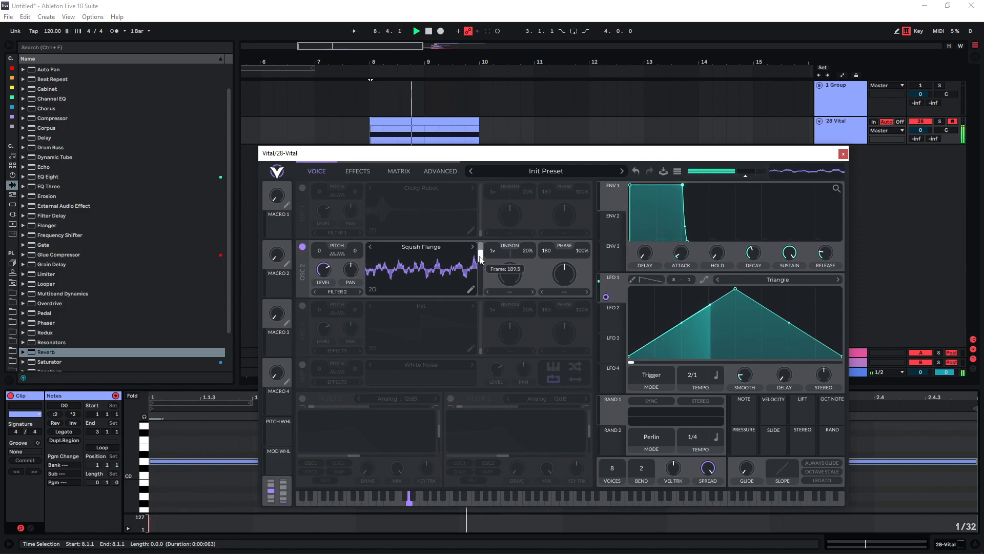
{"action": "key", "text": "space"}
{"action": "left_click_drag", "start_coordinate": [607, 296], "coordinate": [471, 270]}
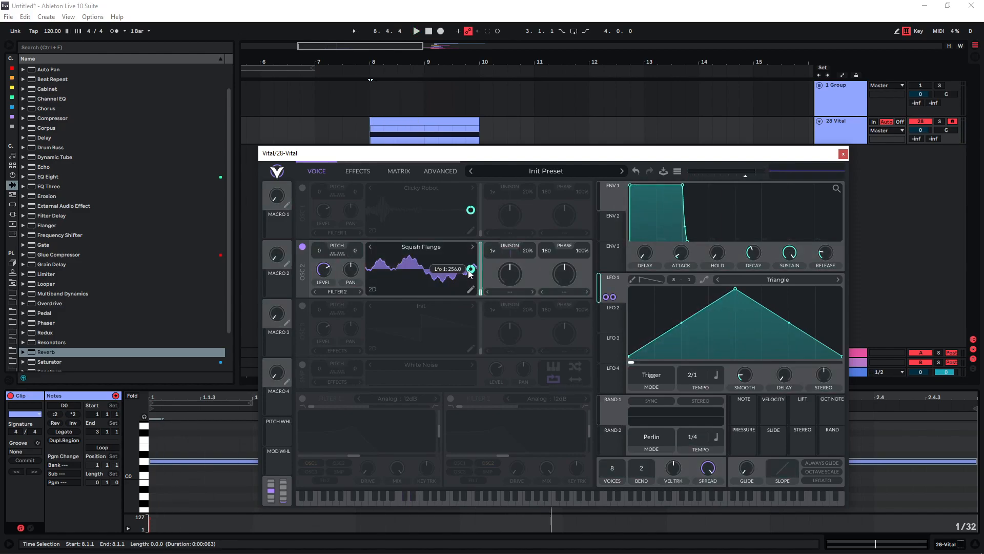
{"action": "left_click", "coordinate": [302, 188]}
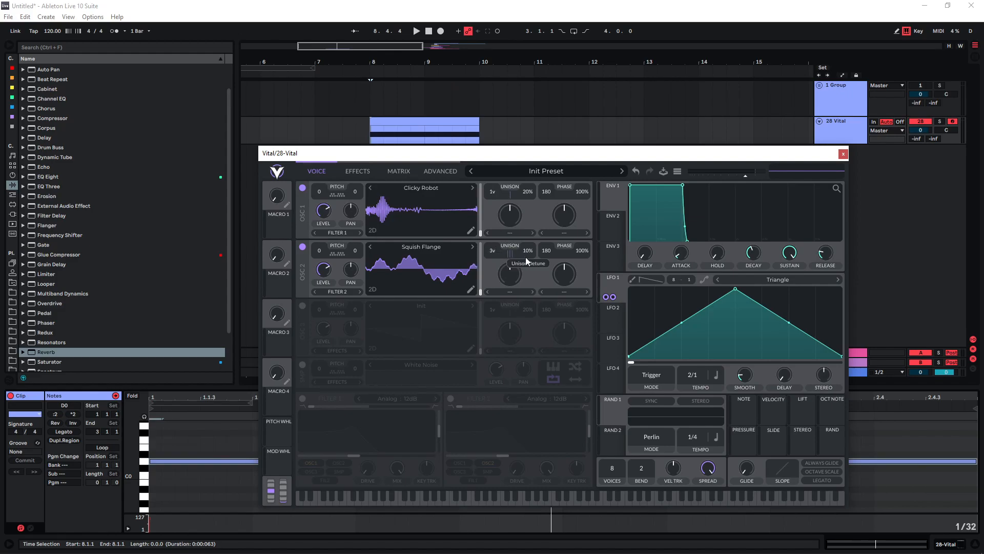
Enable oscillator 3 with the Basic Shapes wavetable and play the layered sound
{"action": "left_click", "coordinate": [303, 306]}
{"action": "left_click", "coordinate": [421, 305]}
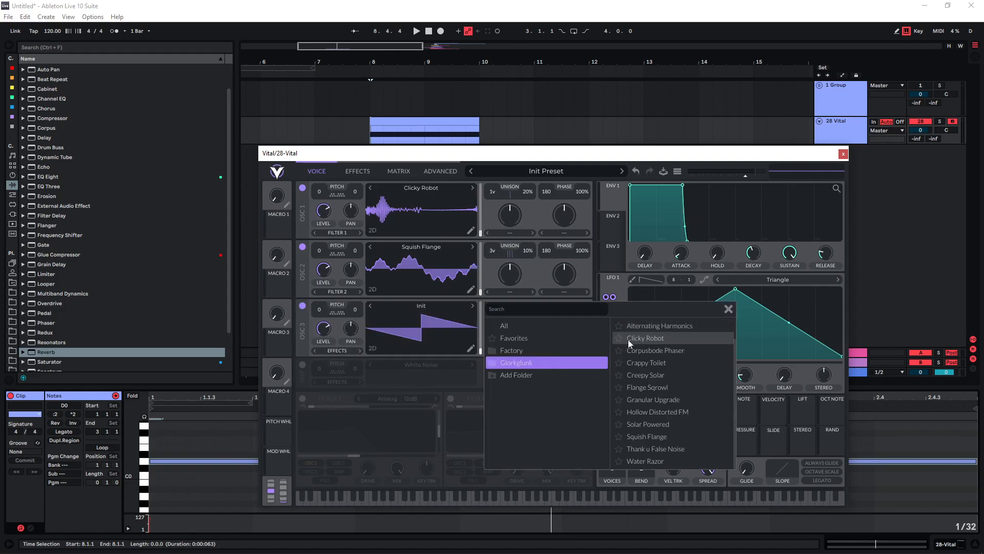
{"action": "left_click", "coordinate": [641, 325]}
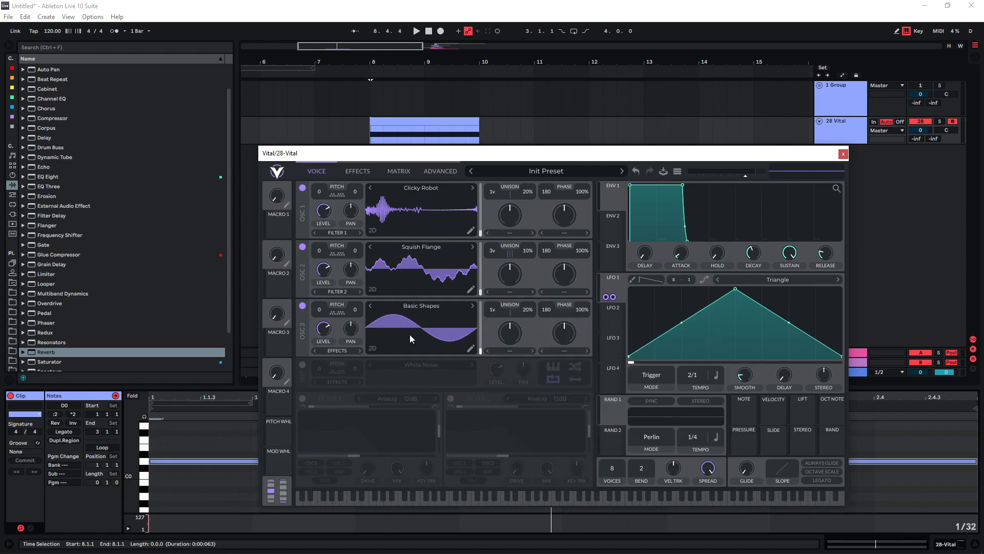
{"action": "key", "text": "space"}
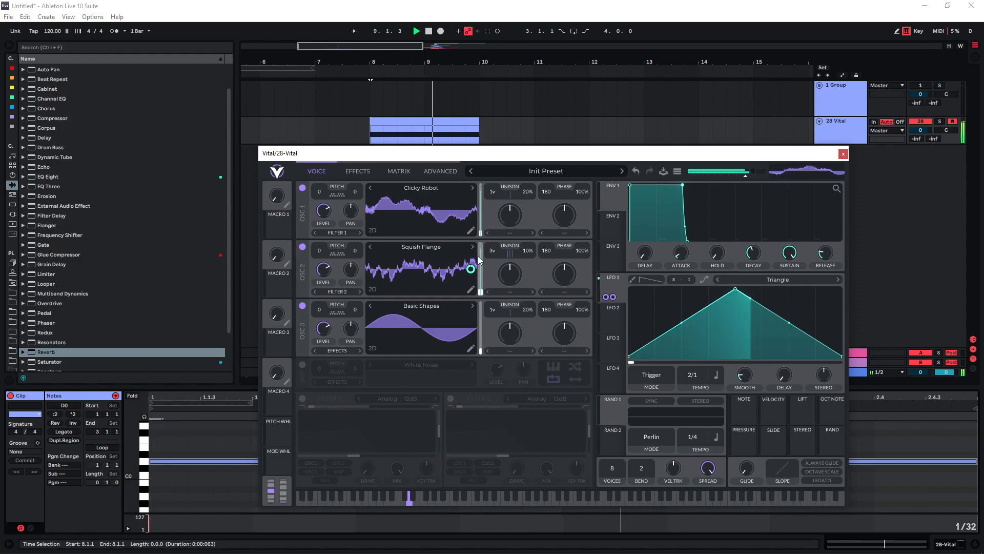
{"action": "key", "text": "space"}
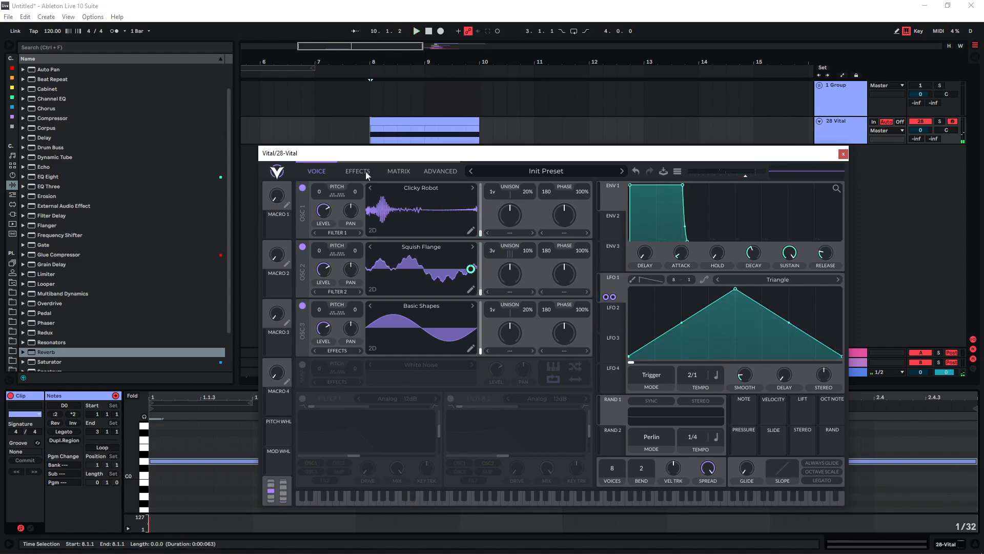
Enable the Multiband compressor and a Soft Clip distortion with about 1.5 dB of drive while the clip plays
{"action": "left_click", "coordinate": [359, 171]}
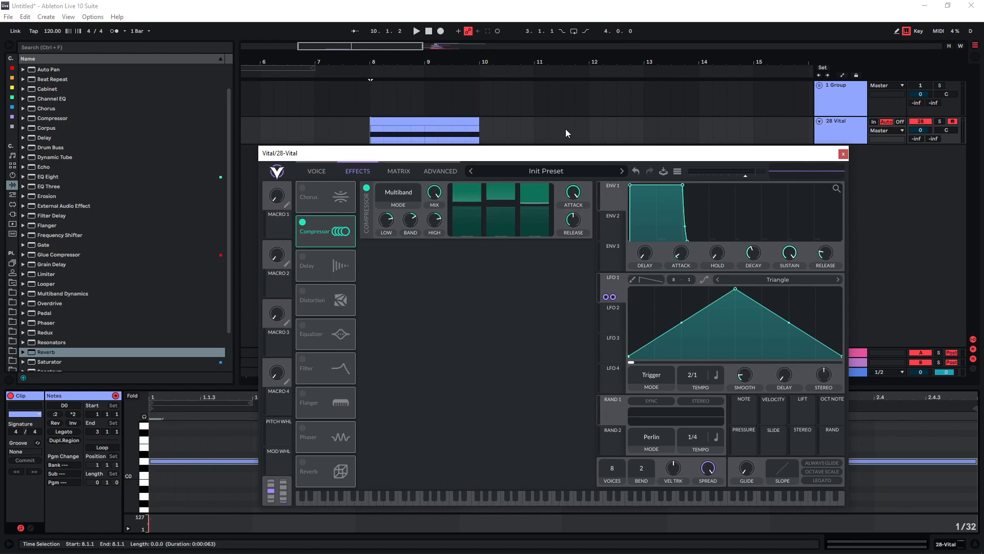
{"action": "key", "text": "space"}
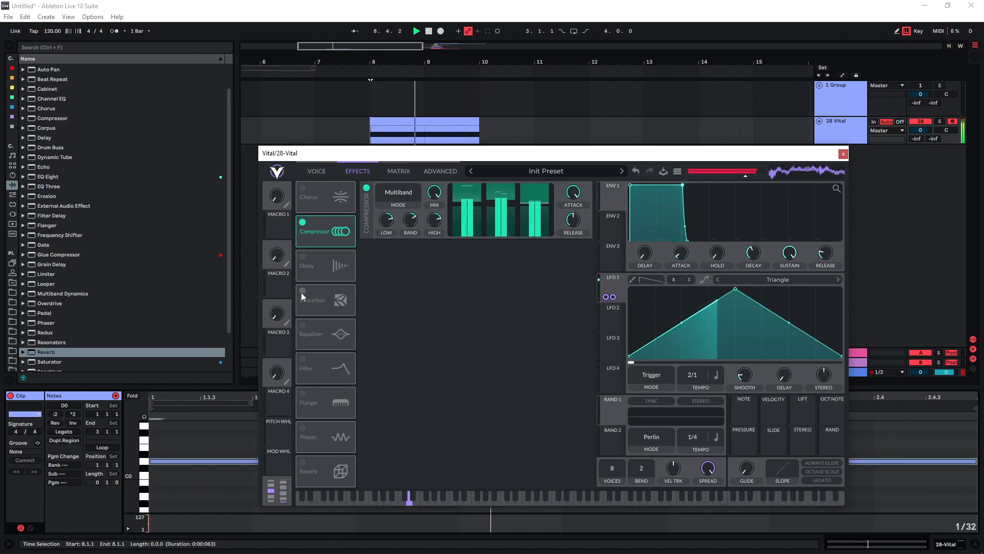
{"action": "left_click", "coordinate": [303, 292]}
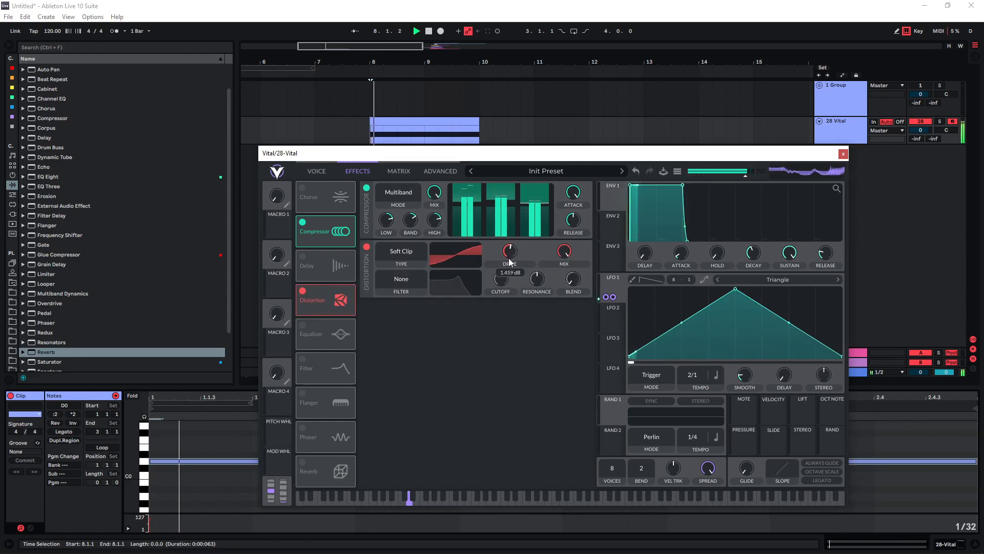
Enable the reverb effect and pull down the high band in its filter display
{"action": "left_click", "coordinate": [303, 462]}
{"action": "mouse_move", "coordinate": [575, 318]}
{"action": "left_click_drag", "start_coordinate": [445, 318], "coordinate": [443, 326]}
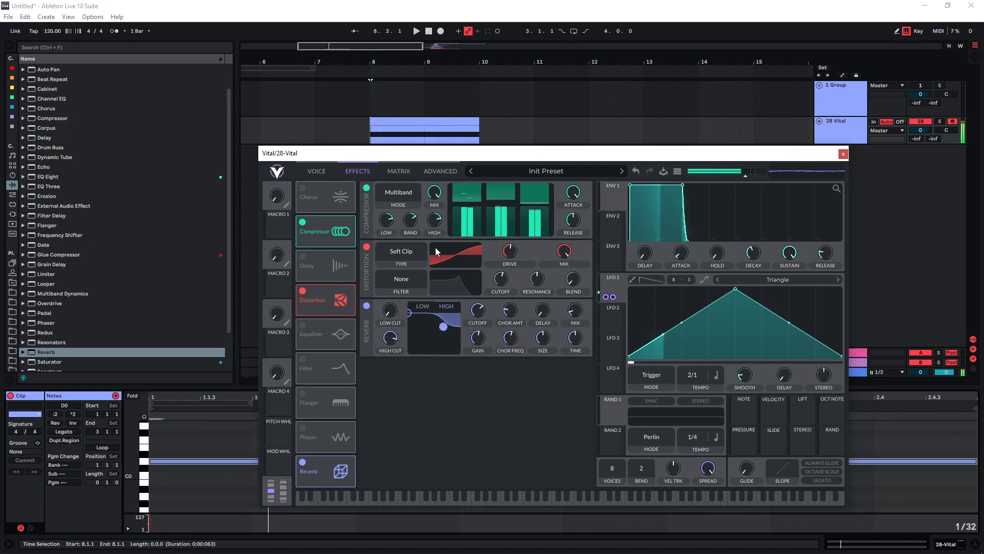
Route oscillator 3 to Direct Out so that it bypasses the effects
{"action": "left_click", "coordinate": [316, 171]}
{"action": "left_click", "coordinate": [337, 350]}
{"action": "left_click", "coordinate": [342, 398]}
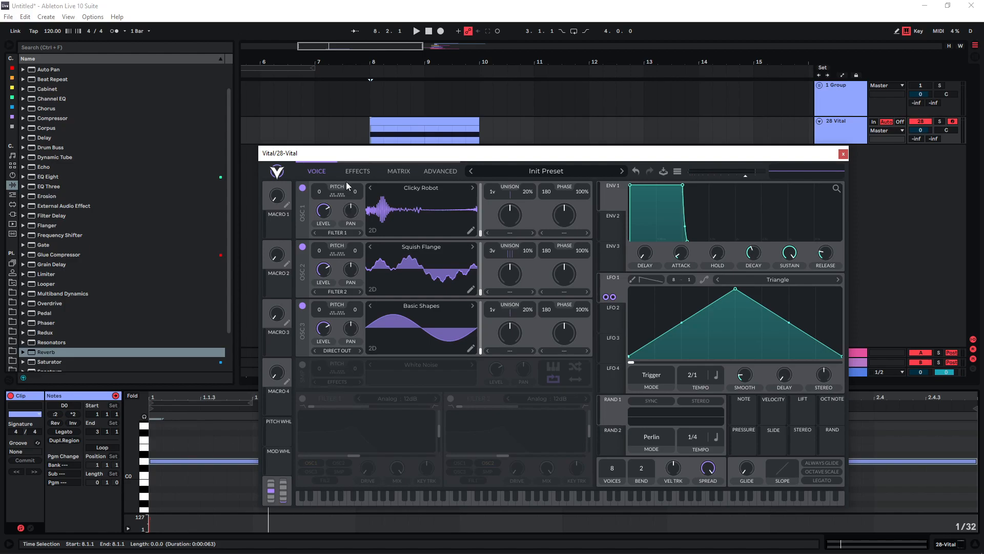
Add a modulation matrix row routing LFO 2 to Voice Transpose with a small positive amount
{"action": "left_click", "coordinate": [398, 170]}
{"action": "left_click", "coordinate": [555, 229]}
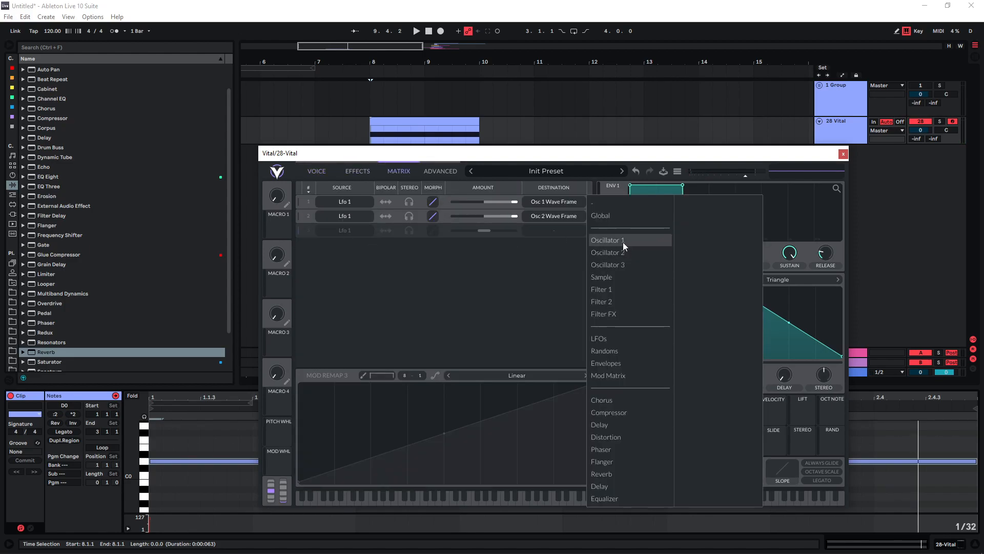
{"action": "left_click", "coordinate": [619, 217]}
{"action": "left_click", "coordinate": [338, 230]}
{"action": "left_click", "coordinate": [334, 253]}
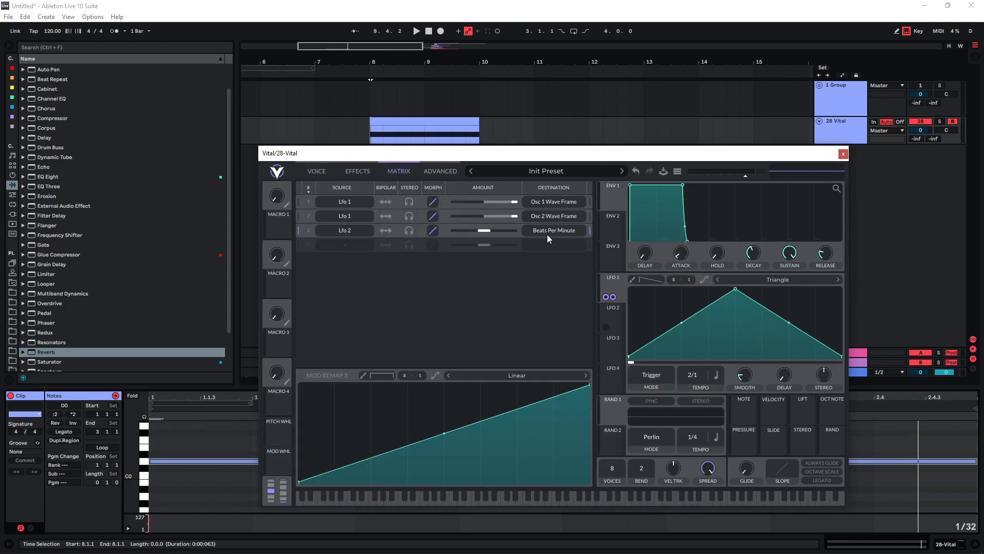
{"action": "left_click", "coordinate": [548, 233]}
{"action": "left_click", "coordinate": [702, 350]}
{"action": "right_click", "coordinate": [488, 230]}
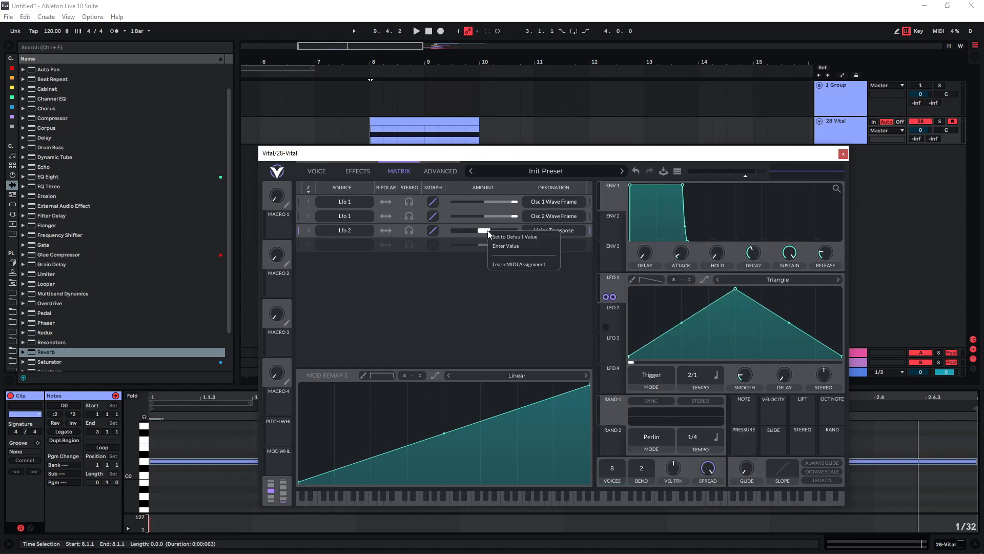
{"action": "left_click", "coordinate": [511, 247]}
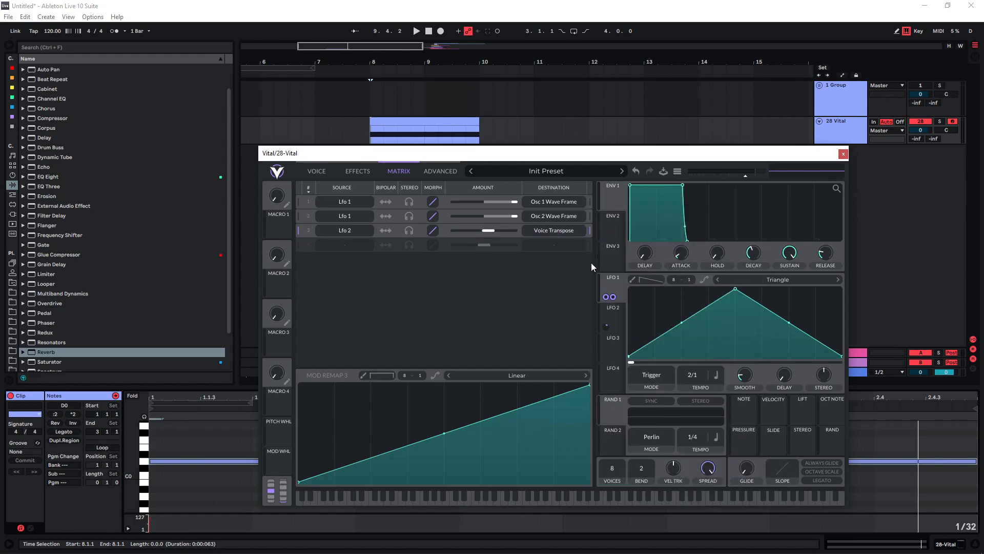
Redraw LFO 2 as a series of uneven peaks at a 2/1 tempo and play the resulting pitch movement
{"action": "left_click", "coordinate": [607, 314]}
{"action": "mouse_move", "coordinate": [670, 293]}
{"action": "left_mouse_down"}
{"action": "mouse_move", "coordinate": [658, 290]}
{"action": "mouse_move", "coordinate": [680, 361]}
{"action": "left_mouse_up"}
{"action": "double_click", "coordinate": [682, 306]}
{"action": "double_click", "coordinate": [709, 340]}
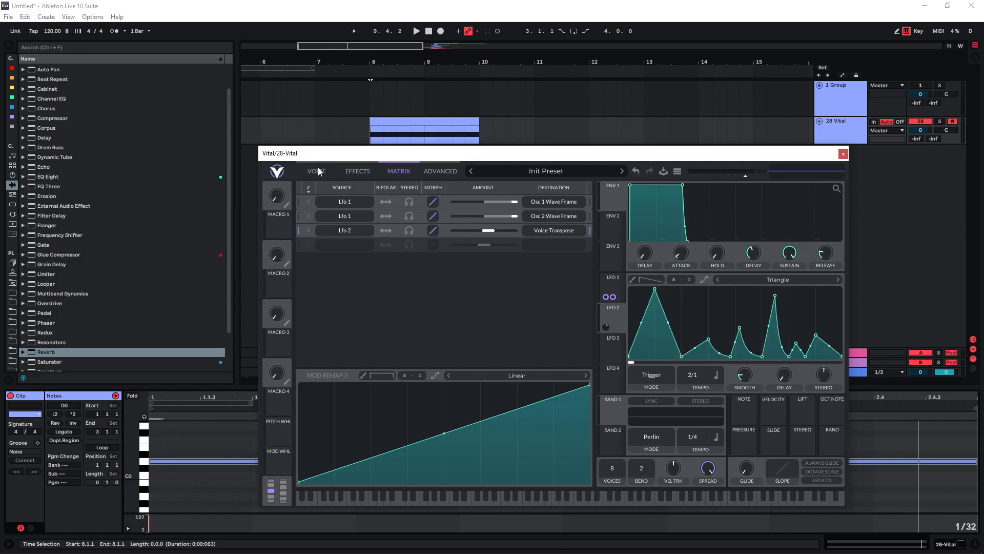
{"action": "left_click", "coordinate": [318, 167]}
{"action": "key", "text": "space"}
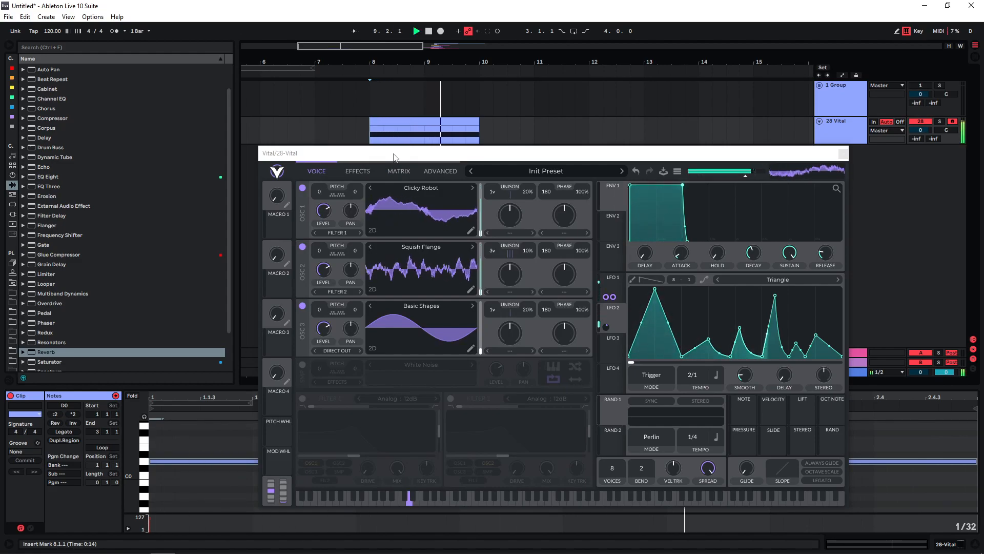
{"action": "key", "text": "space"}
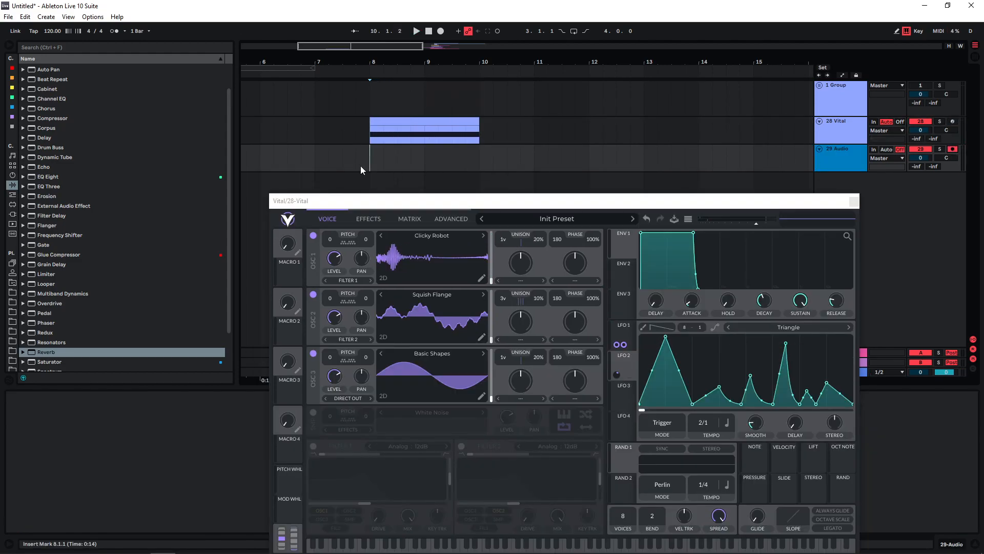
Record the two-bar Vital part from bar 8 onto the 29 Audio track
{"action": "left_click", "coordinate": [441, 31]}
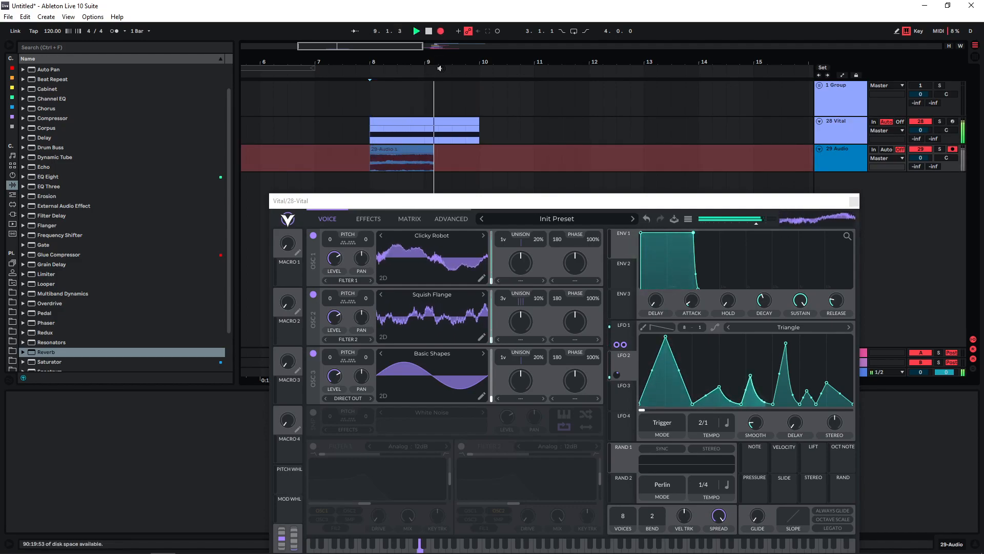
{"action": "key", "text": "space"}
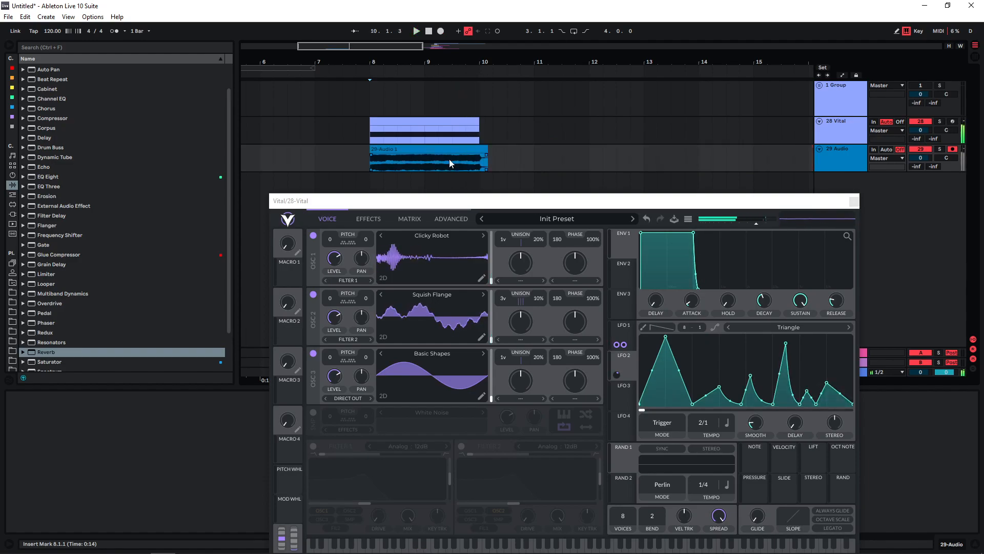
Solo the Vital track, move the recorded audio clip to bar 11 and return the insert marker to bar 8
{"action": "left_click", "coordinate": [455, 151]}
{"action": "left_click", "coordinate": [846, 134]}
{"action": "key", "text": "s"}
{"action": "left_click_drag", "start_coordinate": [404, 151], "coordinate": [567, 155]}
{"action": "left_click", "coordinate": [375, 145]}
{"action": "left_click_drag", "start_coordinate": [387, 197], "coordinate": [387, 119]}
Feed all three oscillators into filter 1, set as a resonant Analog 12dB high-pass with a low cutoff
{"action": "left_click", "coordinate": [313, 368]}
{"action": "left_click_drag", "start_coordinate": [708, 123], "coordinate": [697, 155]}
{"action": "left_click_drag", "start_coordinate": [351, 461], "coordinate": [325, 460]}
Modulate filter 1's cutoff with LFO 2, adjust the modulation amount and raise the base cutoff and drive
{"action": "left_click_drag", "start_coordinate": [613, 319], "coordinate": [324, 458]}
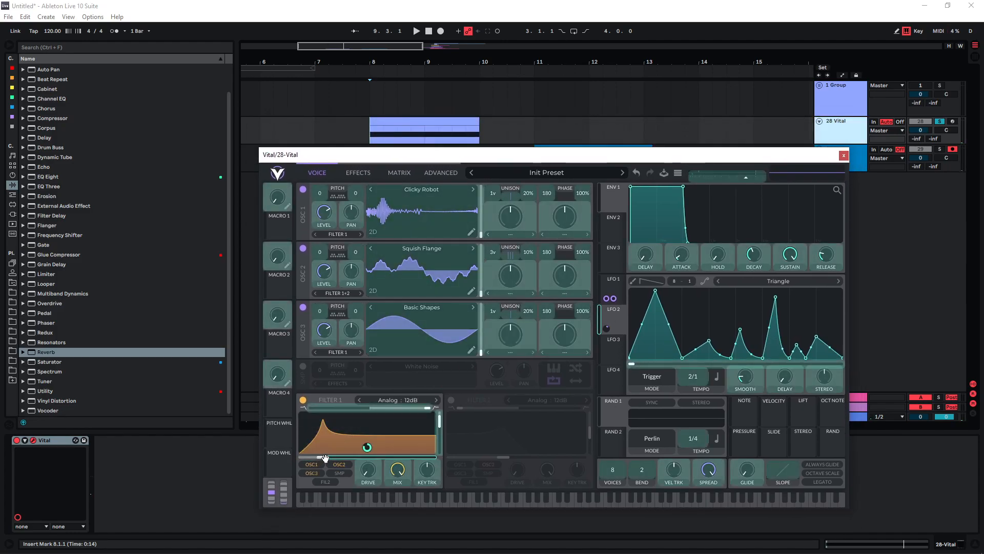
{"action": "left_click_drag", "start_coordinate": [367, 449], "coordinate": [367, 423]}
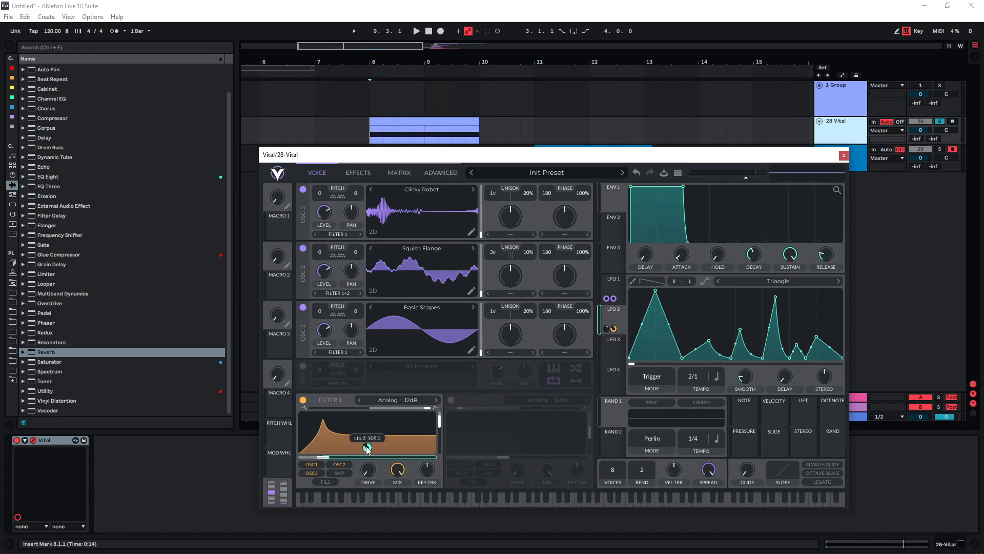
{"action": "mouse_move", "coordinate": [324, 457]}
{"action": "left_mouse_down"}
{"action": "mouse_move", "coordinate": [350, 459]}
{"action": "mouse_move", "coordinate": [339, 461]}
{"action": "left_mouse_up"}
{"action": "key", "text": "space"}
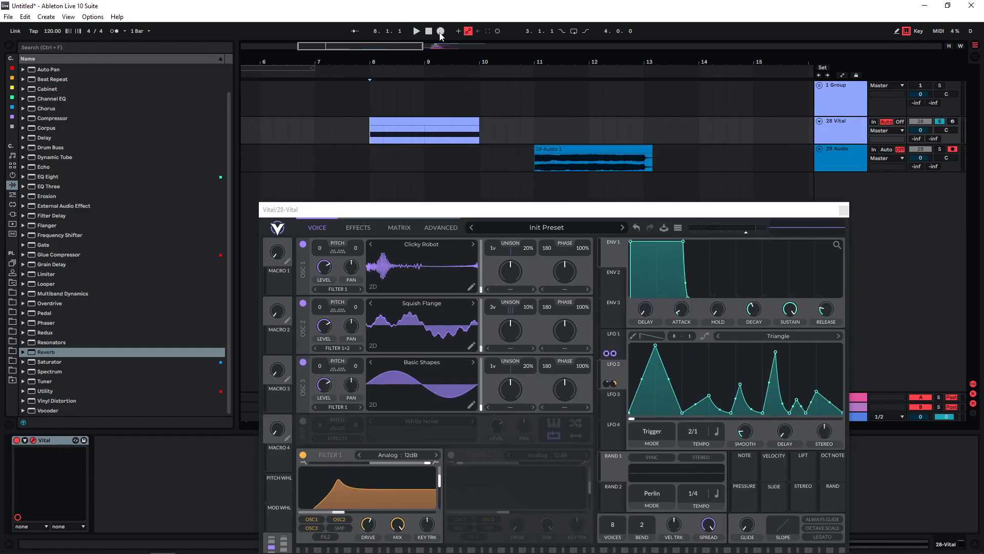
Record a second take of the filtered Vital patch from bar 8 onto the 29 Audio track
{"action": "left_click", "coordinate": [440, 31]}
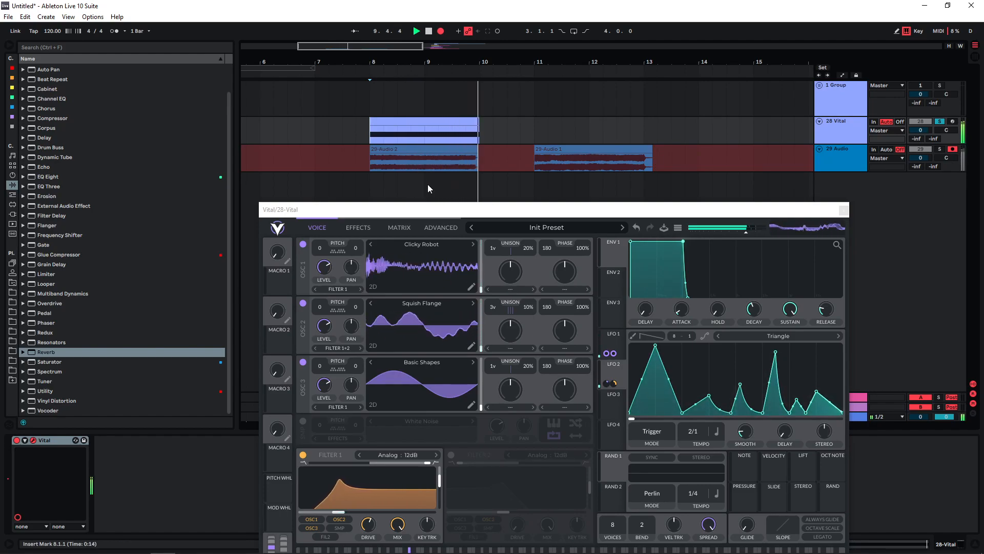
{"action": "key", "text": "space"}
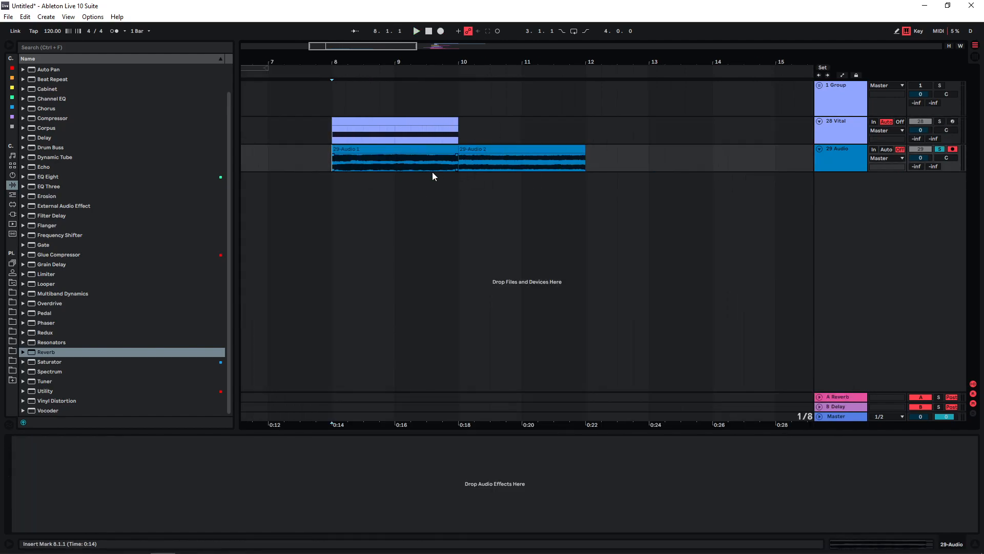
Add a Grain Delay to the 29 Audio track and place the insert marker at bar 8
{"action": "left_click", "coordinate": [472, 149]}
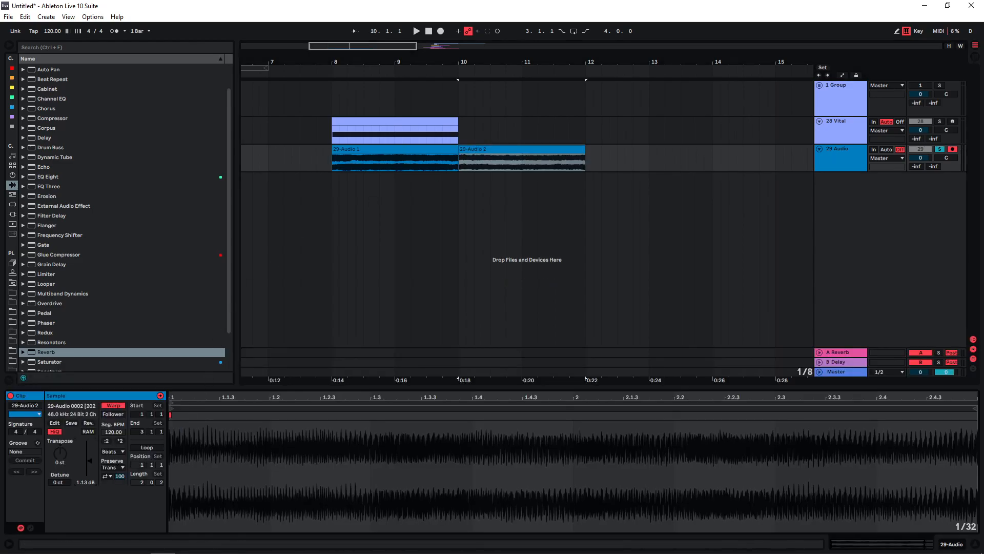
{"action": "double_click", "coordinate": [41, 263]}
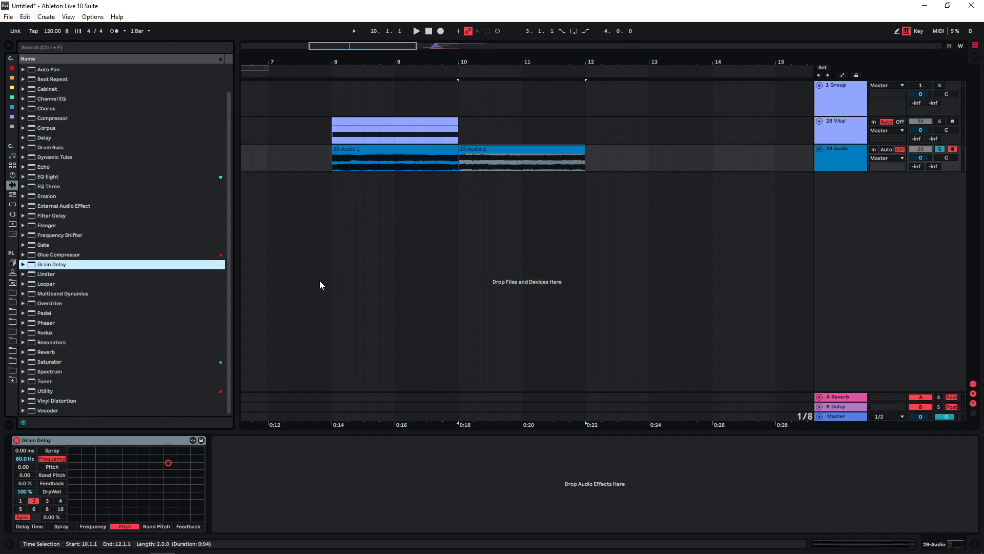
{"action": "left_click", "coordinate": [324, 168]}
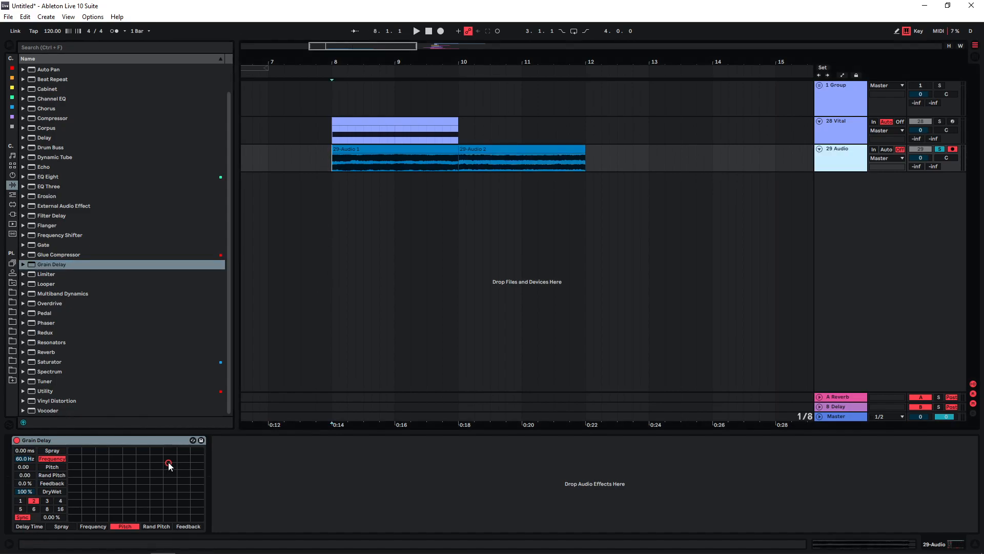
Record a take while sweeping the Grain Delay's frequency and pitch, and move the recorded clip to bar 12 on 29 Audio
{"action": "key", "text": "F9"}
{"action": "left_click_drag", "start_coordinate": [168, 462], "coordinate": [112, 455]}
{"action": "left_click_drag", "start_coordinate": [363, 178], "coordinate": [611, 158]}
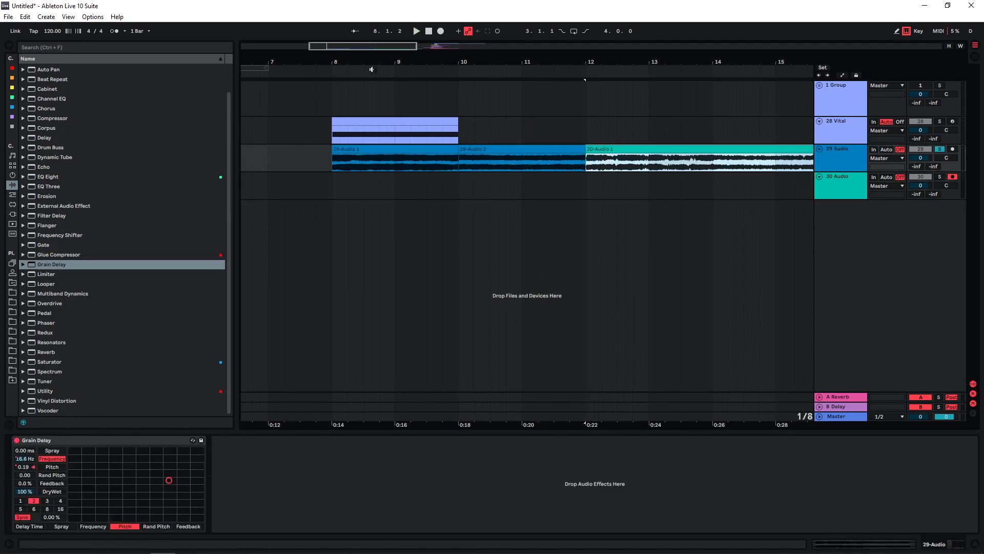
Consolidate the clips on 29 Audio from bar 8 to bar 16 into a single clip
{"action": "left_click_drag", "start_coordinate": [352, 49], "coordinate": [352, 41]}
{"action": "left_click_drag", "start_coordinate": [749, 169], "coordinate": [327, 169]}
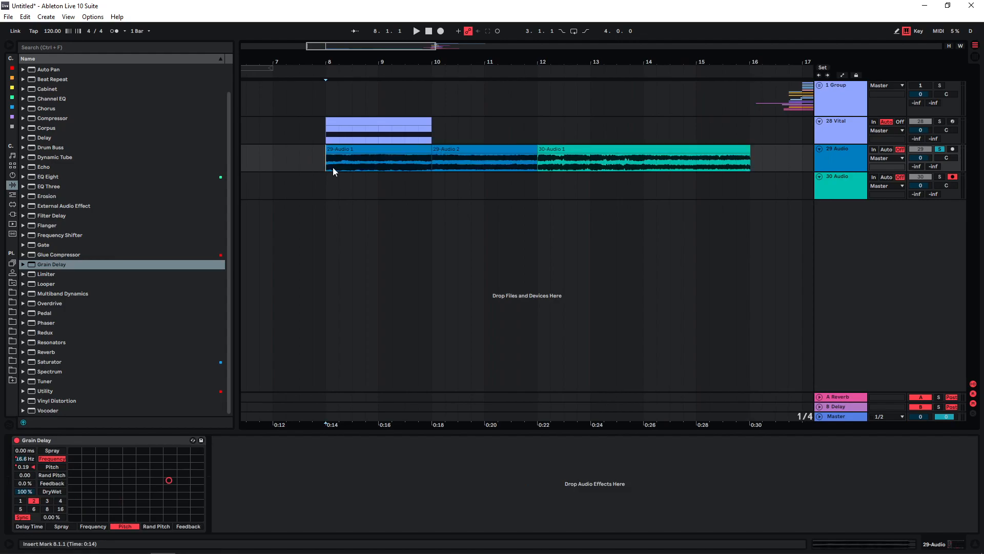
{"action": "left_click_drag", "start_coordinate": [750, 150], "coordinate": [326, 163]}
{"action": "key", "text": "ctrl+j"}
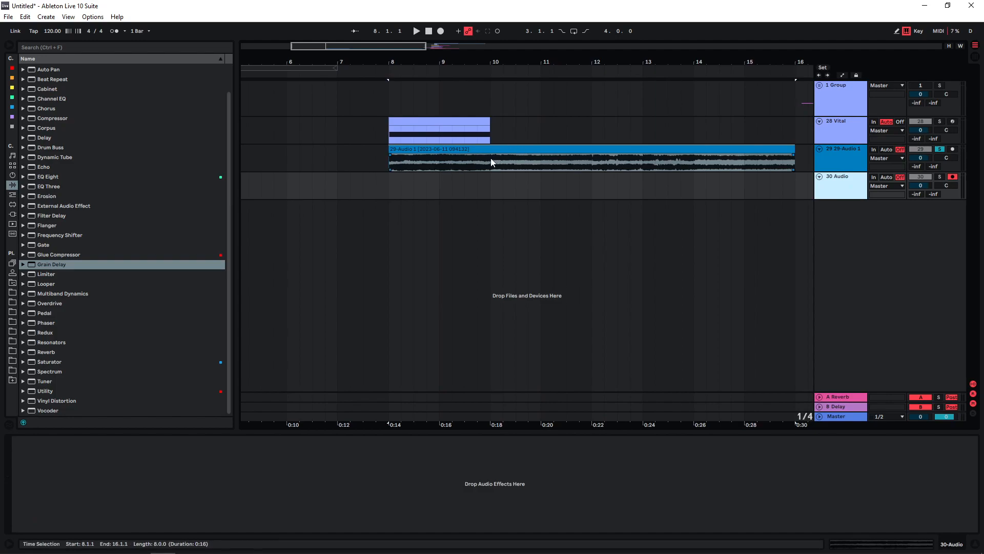
Add four more audio tracks below 30 Audio and group the five empty audio tracks
{"action": "key", "text": "ctrl+t"}
{"action": "key", "text": "ctrl+t"}
{"action": "key", "text": "ctrl+t"}
{"action": "key", "text": "ctrl+t"}
{"action": "left_click", "coordinate": [832, 185]}
{"action": "left_click", "coordinate": [840, 298], "text": "shift"}
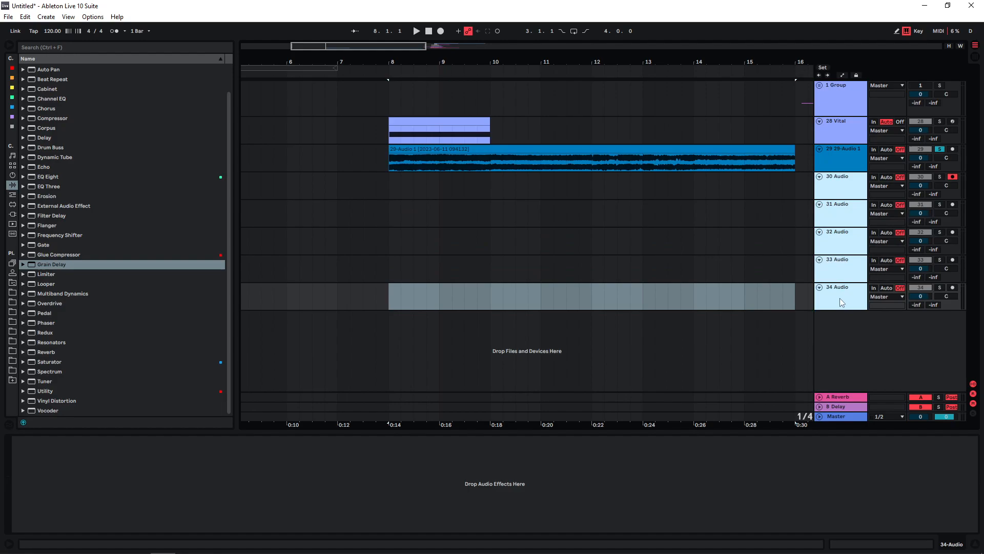
{"action": "key", "text": "ctrl+g"}
Turn off solo on the consolidated track and copy a short slice of its audio to bar 8 on track 31
{"action": "left_click", "coordinate": [850, 186]}
{"action": "left_click", "coordinate": [937, 142]}
{"action": "left_click", "coordinate": [939, 149]}
{"action": "left_click_drag", "start_coordinate": [453, 163], "coordinate": [400, 214]}
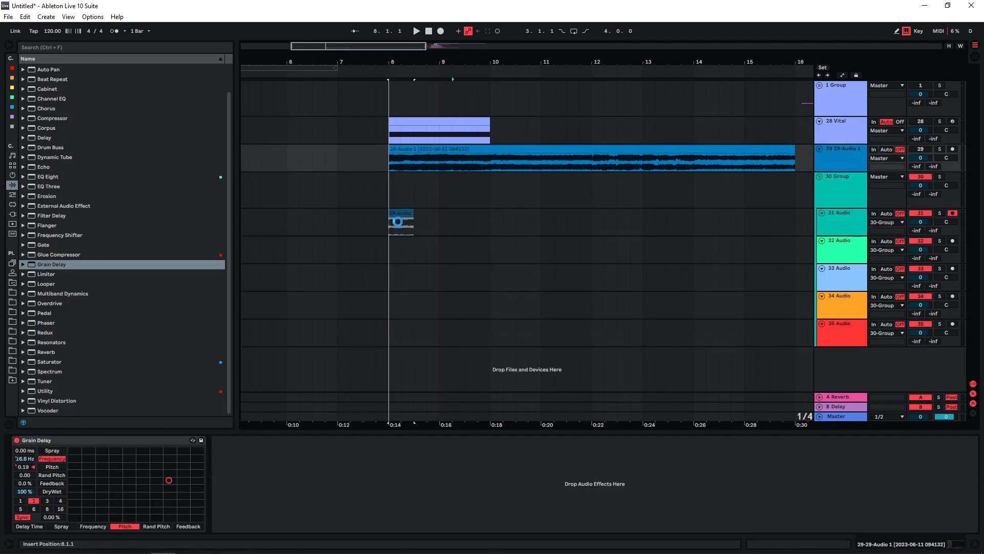
{"action": "left_click_drag", "start_coordinate": [393, 62], "coordinate": [393, 98]}
{"action": "left_click_drag", "start_coordinate": [449, 212], "coordinate": [387, 219]}
Trim the slice on track 31 to one beat, shape it with a fade-out and play it back
{"action": "left_click", "coordinate": [841, 221]}
{"action": "double_click", "coordinate": [393, 215]}
{"action": "left_click_drag", "start_coordinate": [430, 396], "coordinate": [430, 361]}
{"action": "left_click_drag", "start_coordinate": [429, 397], "coordinate": [359, 361]}
{"action": "key", "text": "space"}
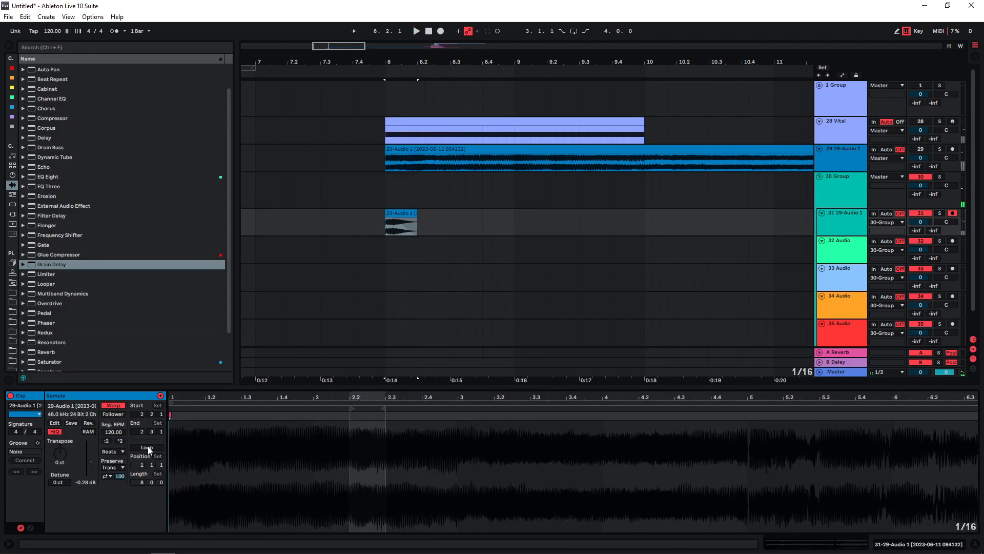
Enable looping for the track 31 clip, turn the clip grid off and move its start to about 5.3
{"action": "left_click", "coordinate": [145, 448]}
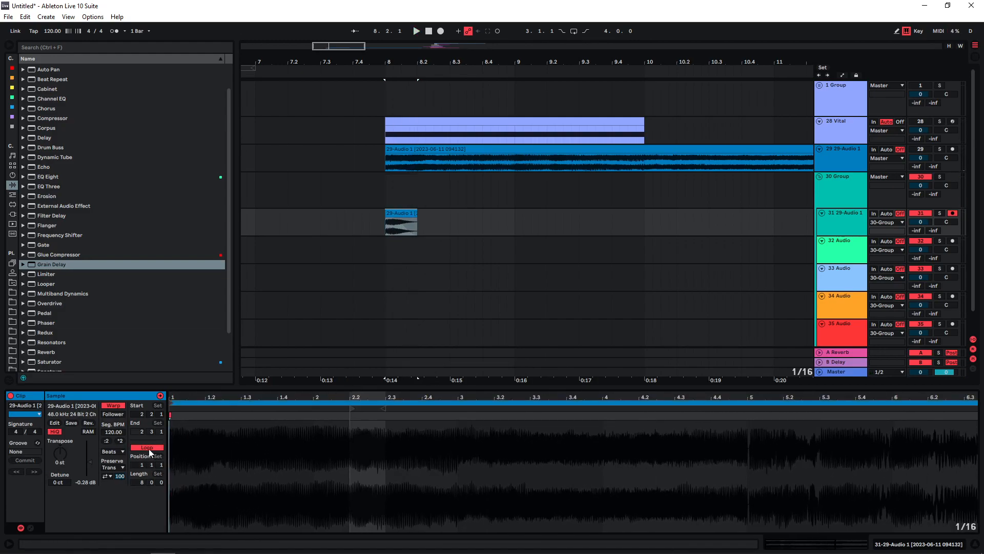
{"action": "right_click", "coordinate": [427, 448]}
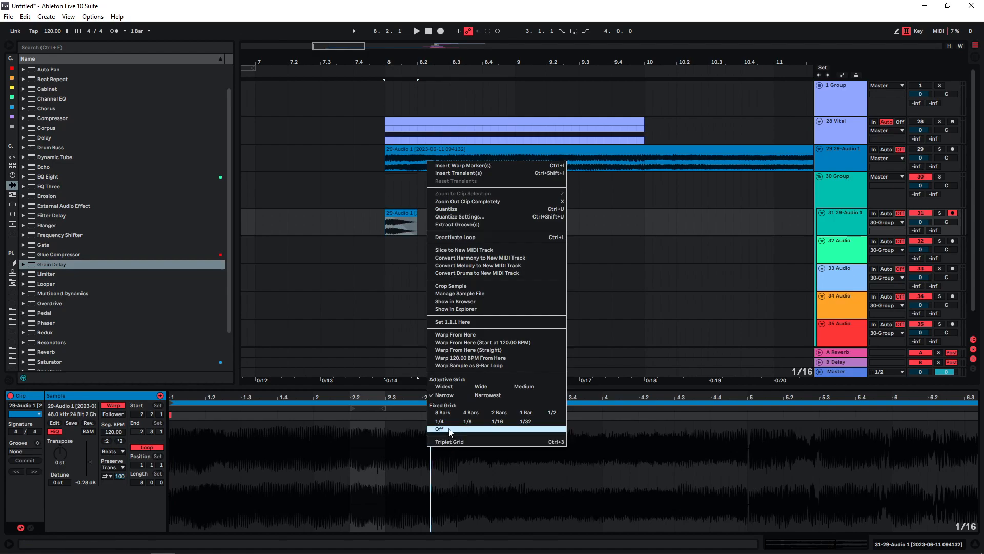
{"action": "left_click", "coordinate": [439, 429]}
{"action": "mouse_move", "coordinate": [349, 411]}
{"action": "left_mouse_down"}
{"action": "mouse_move", "coordinate": [823, 427]}
{"action": "mouse_move", "coordinate": [822, 414]}
{"action": "mouse_move", "coordinate": [913, 411]}
{"action": "mouse_move", "coordinate": [649, 430]}
{"action": "left_mouse_up"}
{"action": "key", "text": "space"}
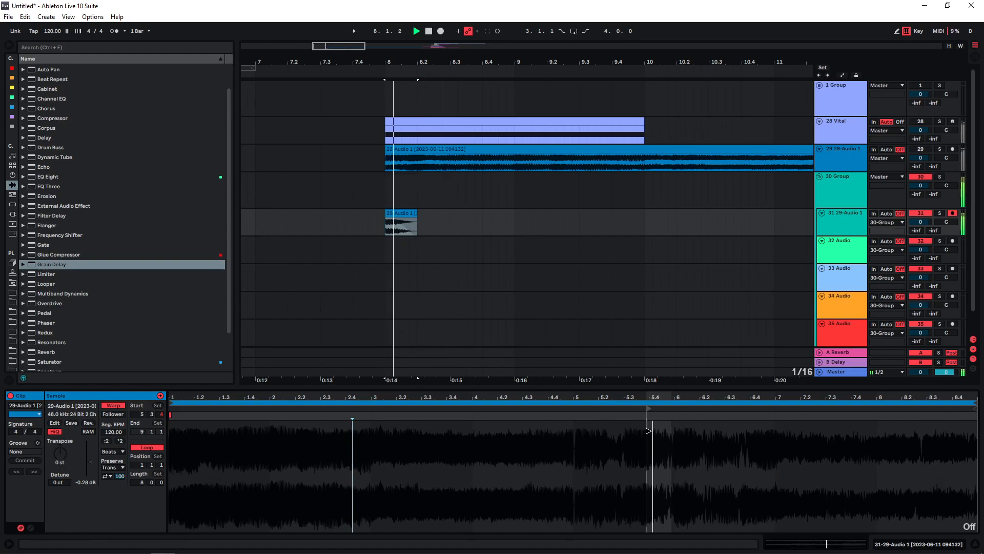
Copy the one-beat clip to bar 8 on track 32, solo that track and move the copy's start to about 6.3
{"action": "left_click_drag", "start_coordinate": [397, 228], "coordinate": [398, 256]}
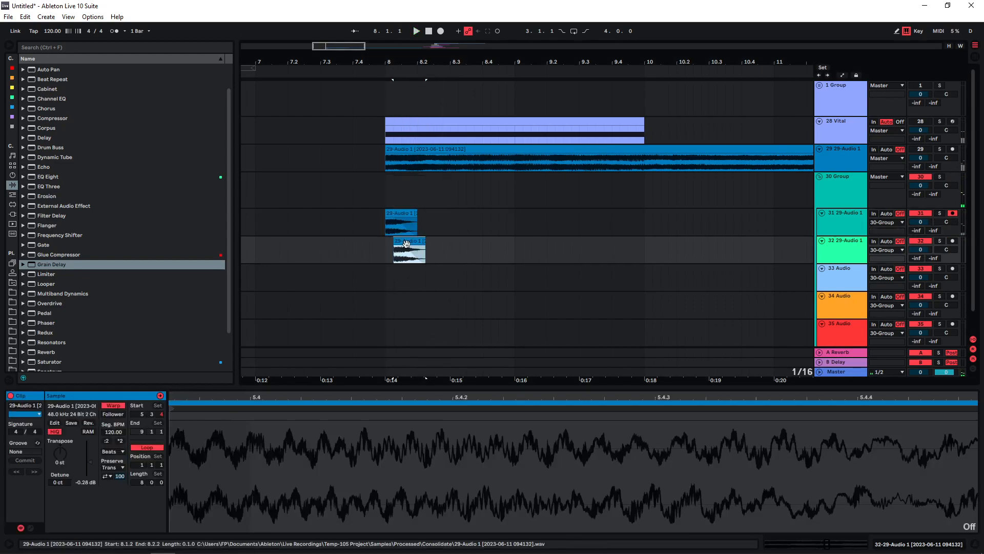
{"action": "left_click", "coordinate": [939, 241]}
{"action": "double_click", "coordinate": [400, 242]}
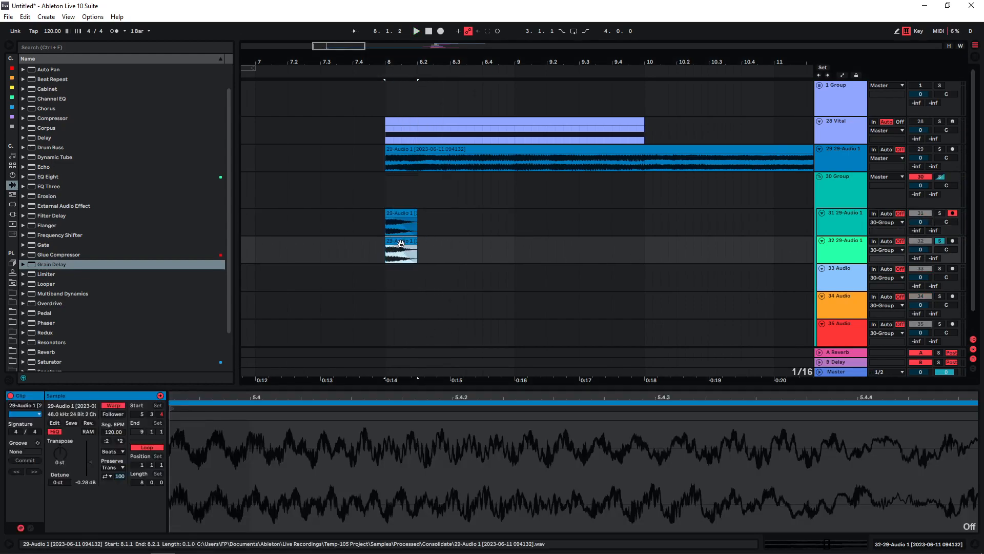
{"action": "scroll", "coordinate": [447, 411], "scroll_direction": "down", "scroll_amount": 5}
{"action": "mouse_move", "coordinate": [432, 408]}
{"action": "left_mouse_down"}
{"action": "mouse_move", "coordinate": [352, 408]}
{"action": "mouse_move", "coordinate": [583, 412]}
{"action": "left_mouse_up"}
{"action": "key", "text": "space"}
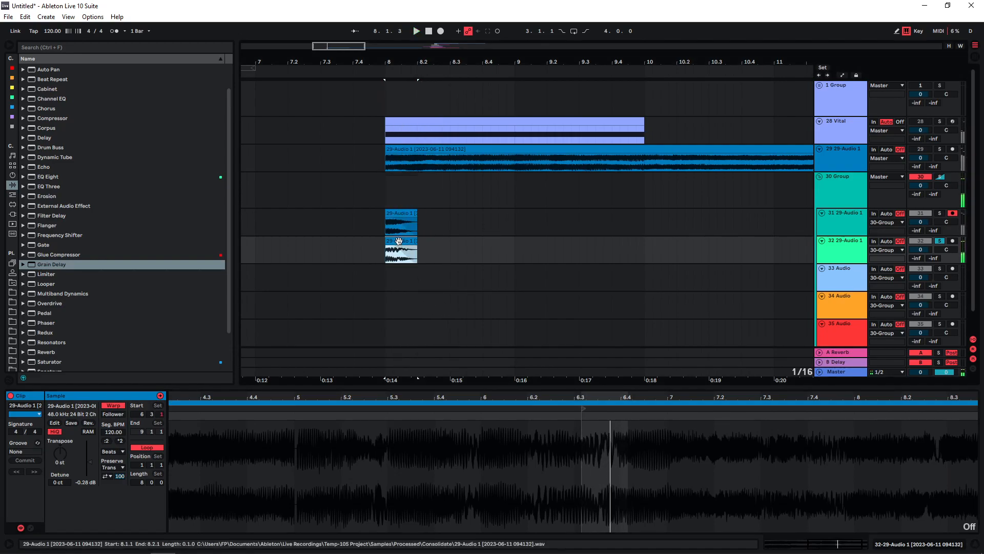
Copy the track 32 clip down to track 33, solo that track and transpose the copy to -17 st
{"action": "left_click_drag", "start_coordinate": [399, 244], "coordinate": [404, 278]}
{"action": "left_click", "coordinate": [940, 269]}
{"action": "double_click", "coordinate": [396, 268]}
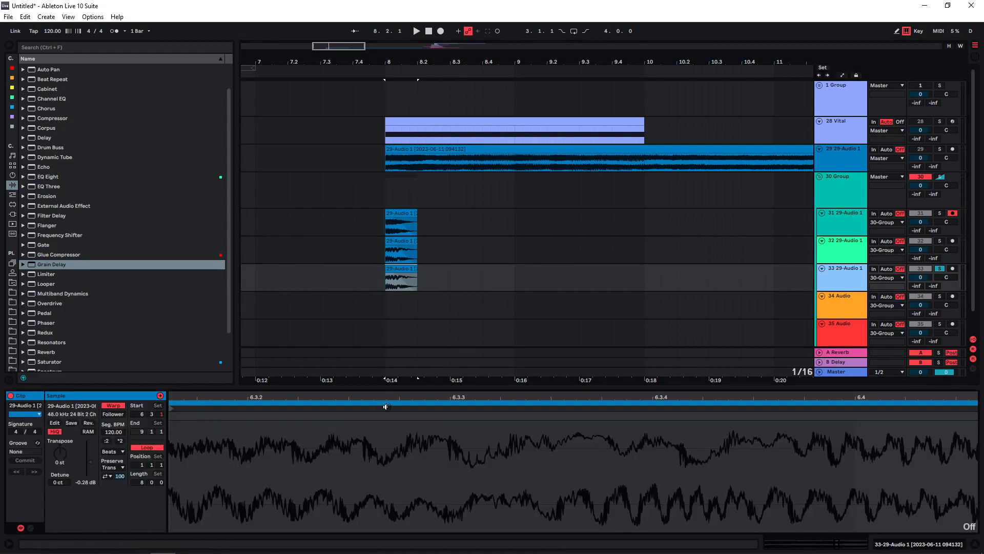
{"action": "left_click_drag", "start_coordinate": [388, 398], "coordinate": [462, 397]}
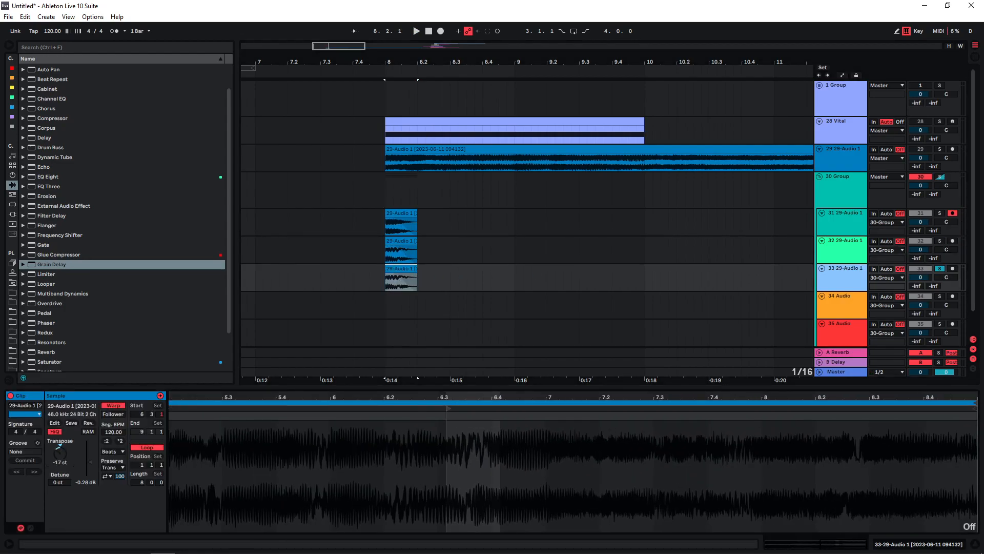
Transpose the track 33 clip to -18 st and extend it to two beats while auditioning different start points
{"action": "key", "text": "space"}
{"action": "mouse_move", "coordinate": [449, 409]}
{"action": "left_mouse_down"}
{"action": "mouse_move", "coordinate": [383, 415]}
{"action": "mouse_move", "coordinate": [431, 415]}
{"action": "mouse_move", "coordinate": [402, 415]}
{"action": "left_mouse_up"}
{"action": "key", "text": "space"}
{"action": "key", "text": "space"}
{"action": "key", "text": "space"}
{"action": "key", "text": "space"}
{"action": "key", "text": "space"}
{"action": "key", "text": "space"}
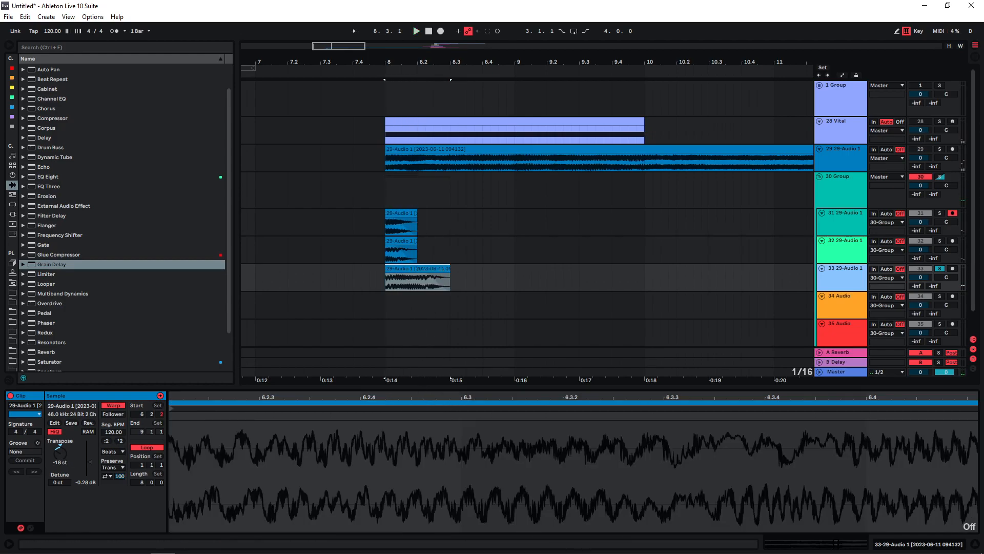
Move the track 33 clip's start to about 6.3.4 and play it back
{"action": "mouse_move", "coordinate": [641, 438]}
{"action": "left_mouse_down"}
{"action": "mouse_move", "coordinate": [641, 389]}
{"action": "mouse_move", "coordinate": [657, 411]}
{"action": "left_mouse_up"}
{"action": "key", "text": "space"}
{"action": "key", "text": "space"}
{"action": "key", "text": "space"}
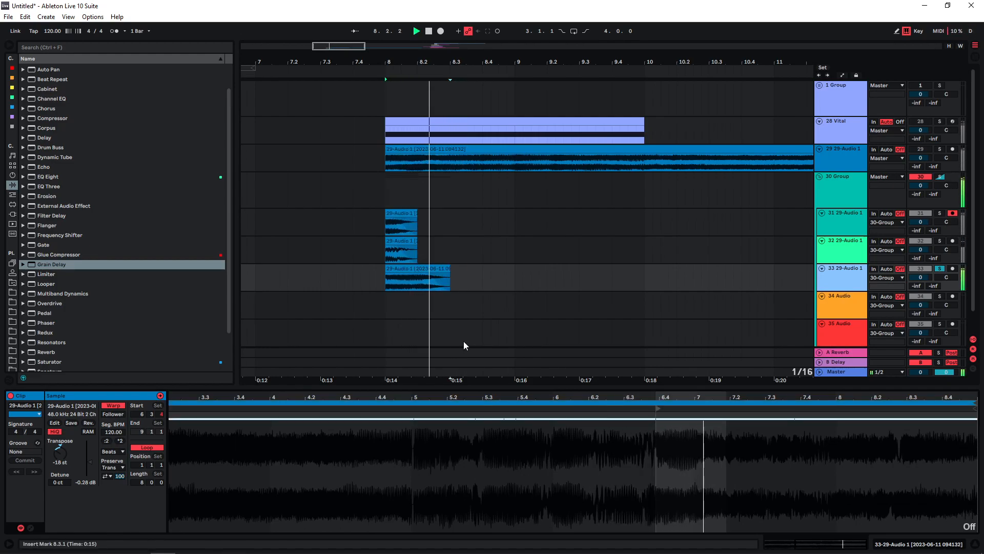
Copy the two-beat clip to track 34, solo it, transpose it to 15 st and audition different start points
{"action": "left_click", "coordinate": [415, 281]}
{"action": "key", "text": "space"}
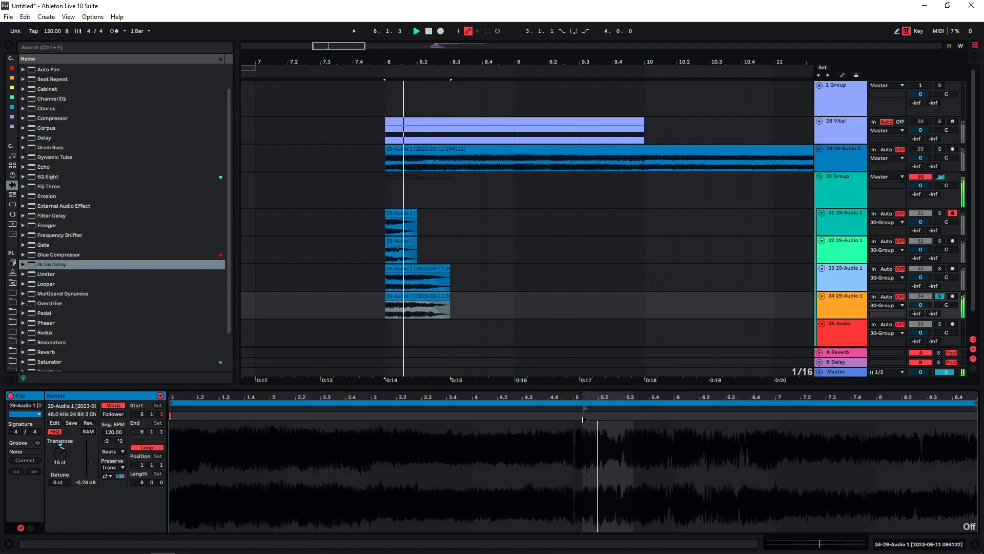
{"action": "left_click_drag", "start_coordinate": [583, 409], "coordinate": [385, 440]}
{"action": "key", "text": "space"}
{"action": "key", "text": "space"}
Set the track 34 clip to Texture warping and 16 st transposition, with its start at about 5.3.3
{"action": "left_click", "coordinate": [113, 451]}
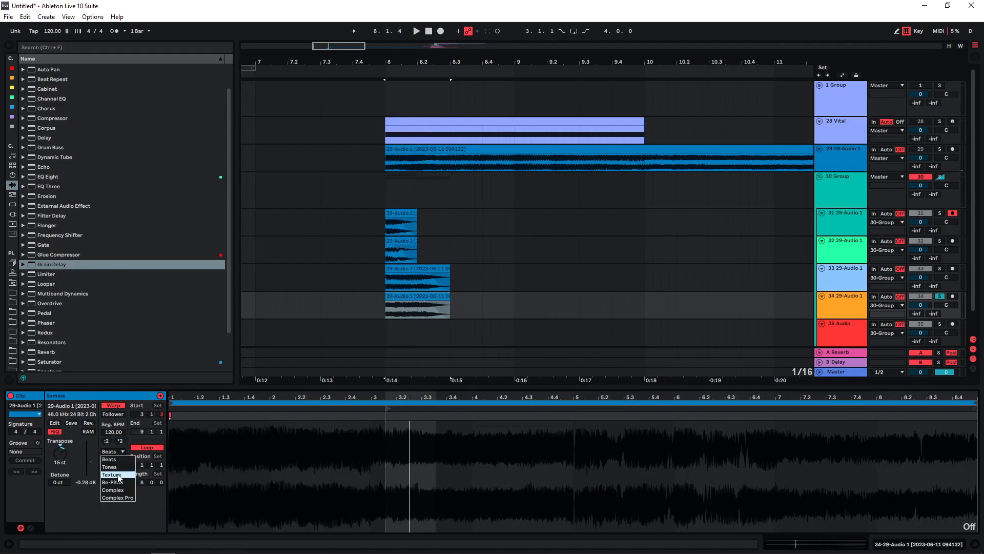
{"action": "left_click", "coordinate": [112, 474]}
{"action": "key", "text": "space"}
{"action": "left_click_drag", "start_coordinate": [389, 407], "coordinate": [881, 405]}
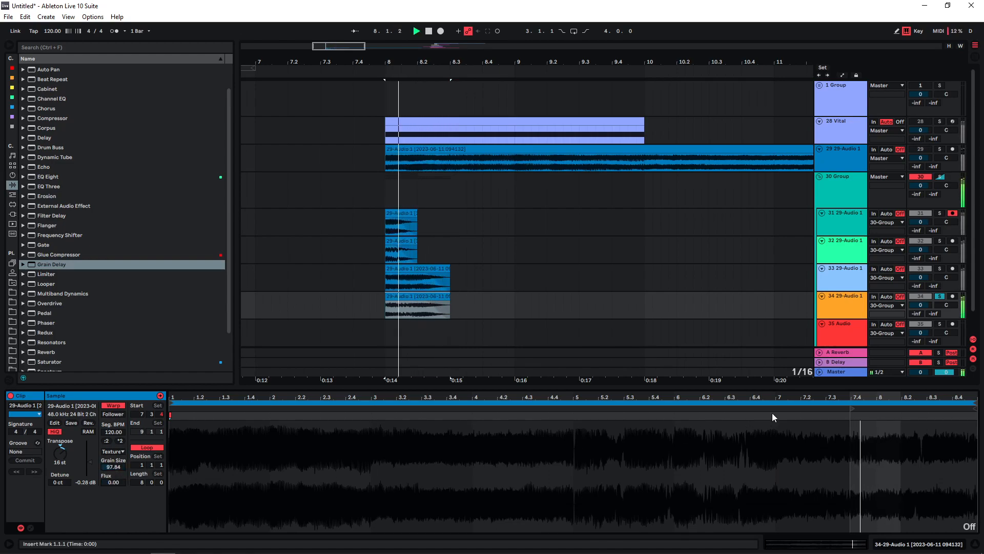
{"action": "left_click_drag", "start_coordinate": [852, 409], "coordinate": [639, 438]}
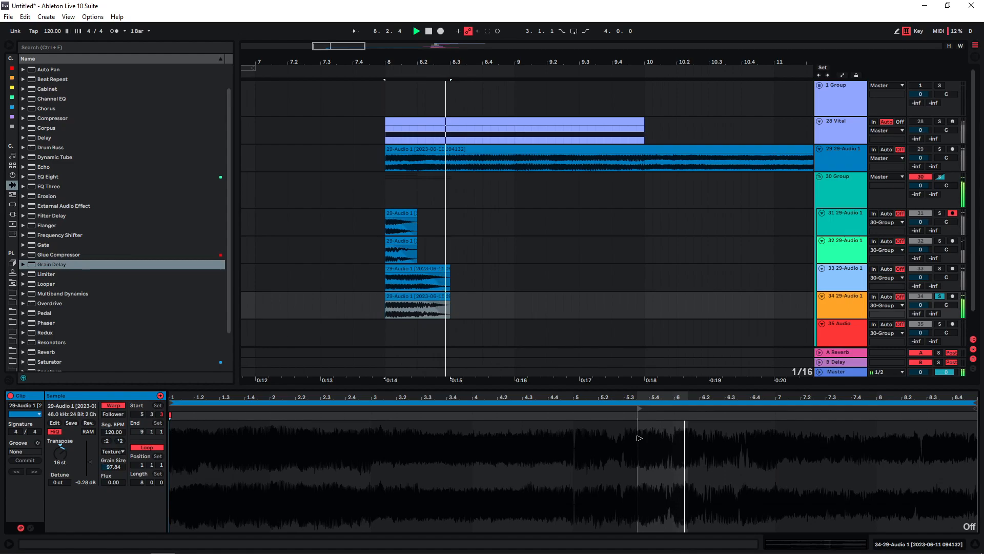
{"action": "left_click", "coordinate": [402, 303]}
{"action": "scroll", "coordinate": [492, 268], "scroll_direction": "down", "scroll_amount": 1}
{"action": "left_click", "coordinate": [400, 292]}
{"action": "left_click", "coordinate": [402, 273]}
{"action": "key", "text": "space"}
{"action": "key", "text": "space"}
{"action": "scroll", "coordinate": [381, 167], "scroll_direction": "up", "scroll_amount": 4}
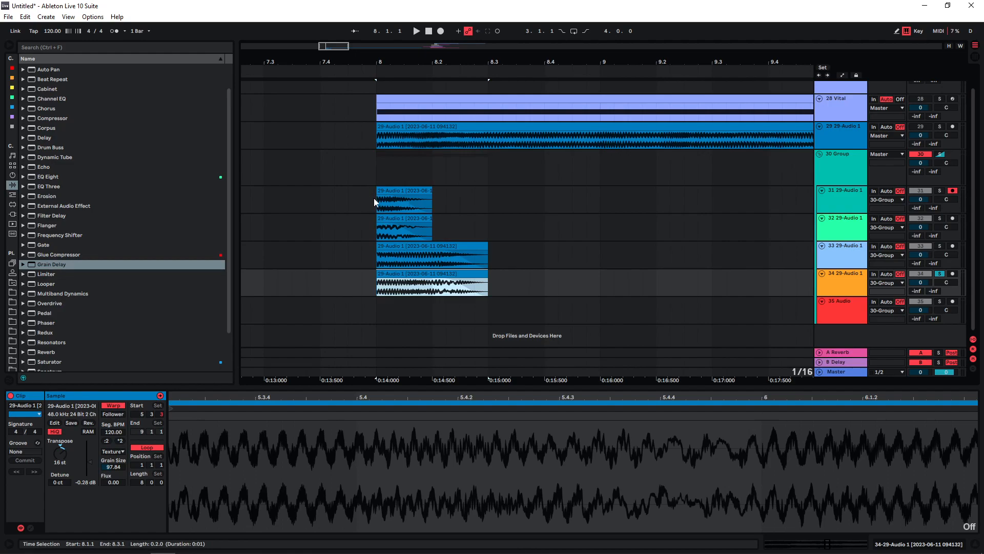
{"action": "left_click", "coordinate": [12, 299]}
{"action": "left_click", "coordinate": [37, 121]}
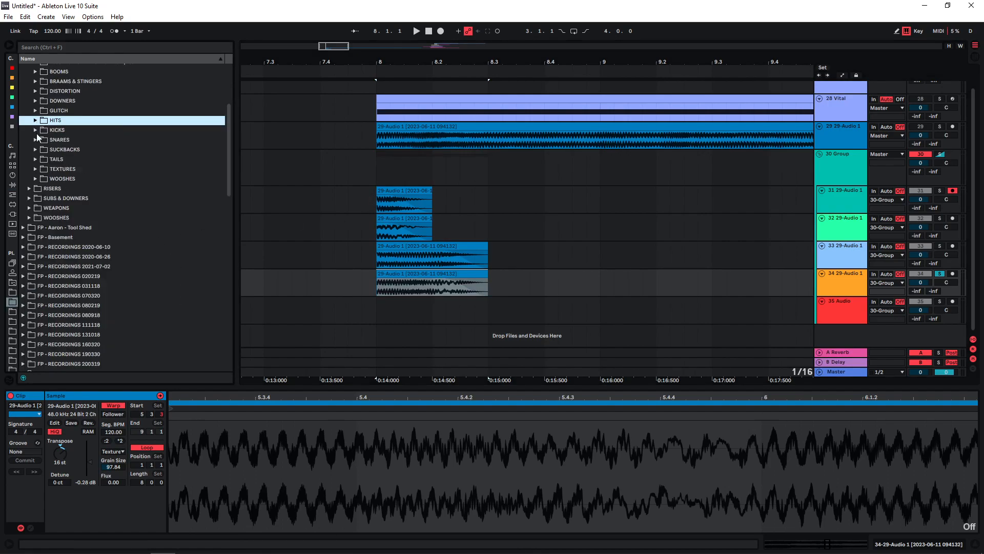
{"action": "left_click", "coordinate": [37, 131]}
{"action": "left_click", "coordinate": [49, 140]}
{"action": "left_click", "coordinate": [100, 182]}
{"action": "left_click_drag", "start_coordinate": [102, 160], "coordinate": [380, 308]}
Select the five layered clips together and lower their clip gain to -8.37 dB
{"action": "left_click_drag", "start_coordinate": [330, 49], "coordinate": [329, 82]}
{"action": "left_click_drag", "start_coordinate": [697, 312], "coordinate": [301, 200]}
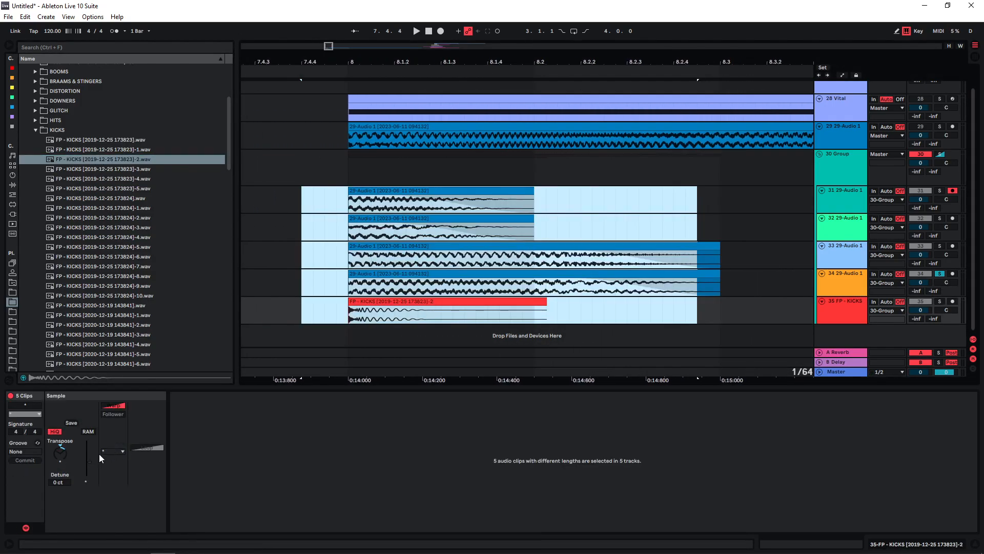
{"action": "left_click_drag", "start_coordinate": [88, 464], "coordinate": [88, 469]}
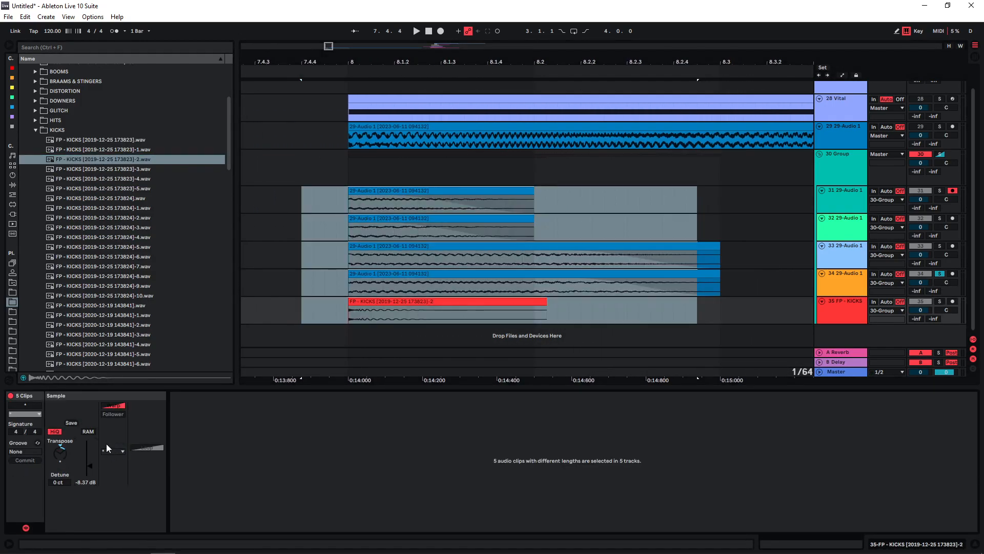
Add short fade-ins to the four bass clips on tracks 31 to 34
{"action": "left_click", "coordinate": [351, 195]}
{"action": "left_click", "coordinate": [361, 226]}
{"action": "left_click", "coordinate": [359, 252]}
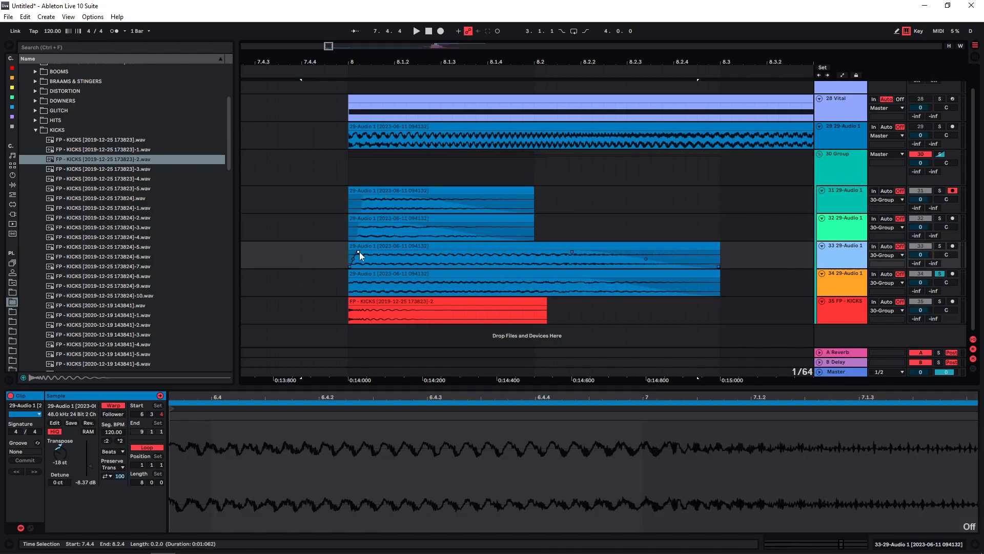
{"action": "left_click", "coordinate": [354, 279]}
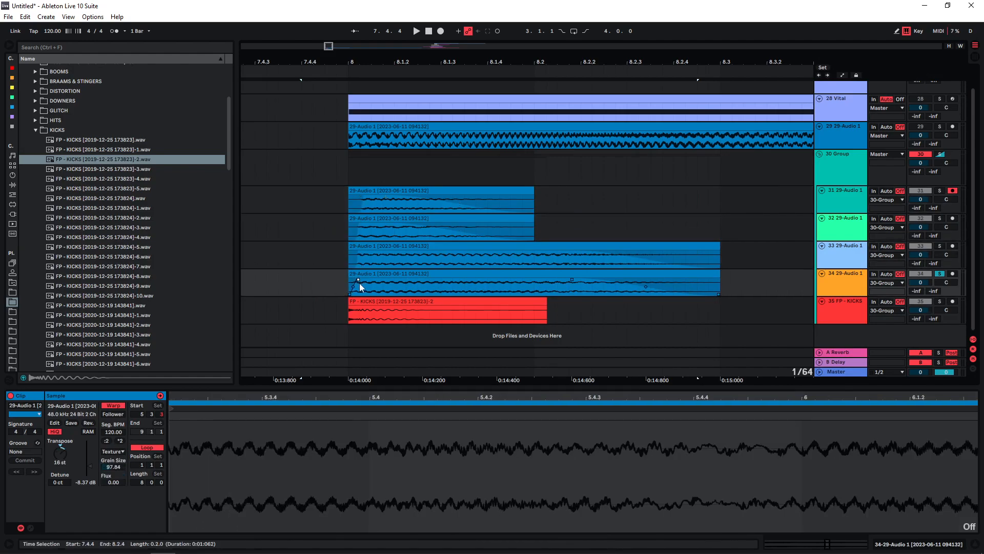
Solo the 30 Group to audition all layers, refine the track 31 fade-in and set the kick clip's gain to -4.16 dB
{"action": "key", "text": "space"}
{"action": "key", "text": "space"}
{"action": "key", "text": "space"}
{"action": "key", "text": "space"}
{"action": "key", "text": "space"}
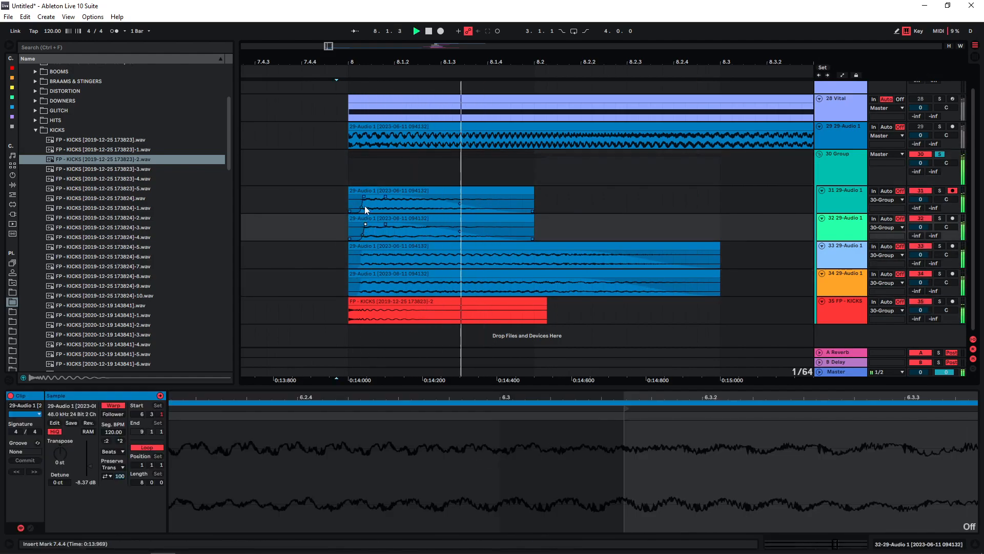
{"action": "left_click_drag", "start_coordinate": [365, 197], "coordinate": [368, 196]}
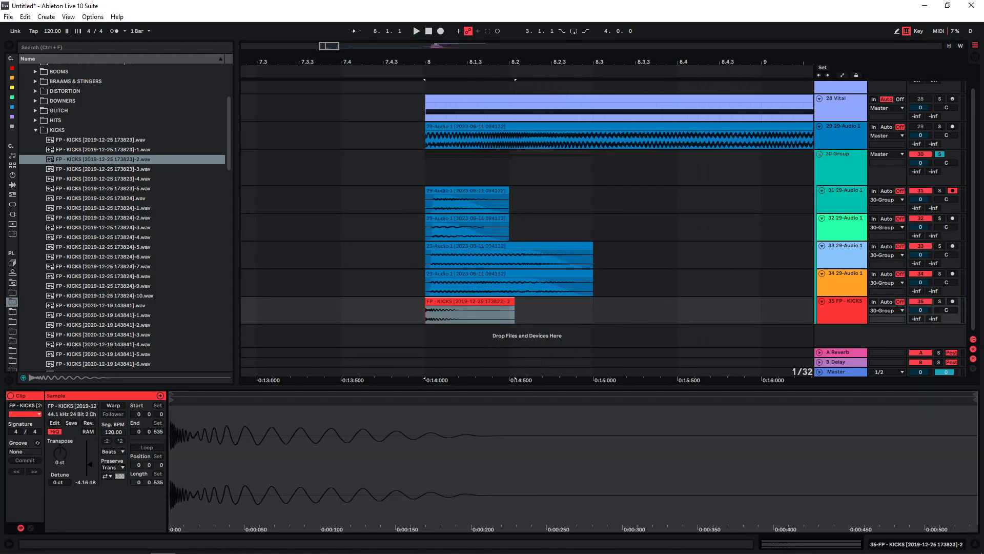
Add three audio tracks to the 30 Group and copy the track 32 clip to 7.4 on track 36 with a long fade-in
{"action": "key", "text": "space"}
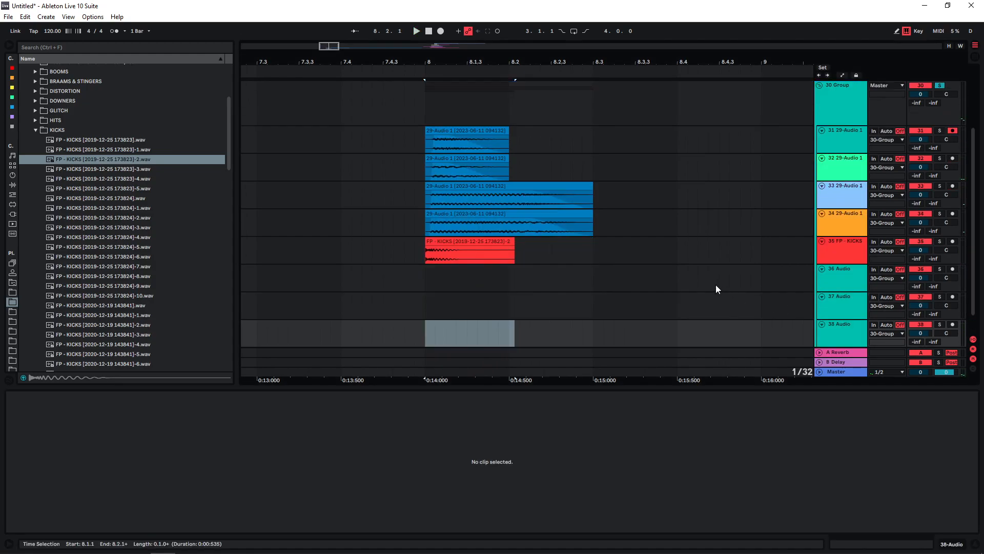
{"action": "left_click", "coordinate": [455, 191]}
{"action": "left_click", "coordinate": [468, 163]}
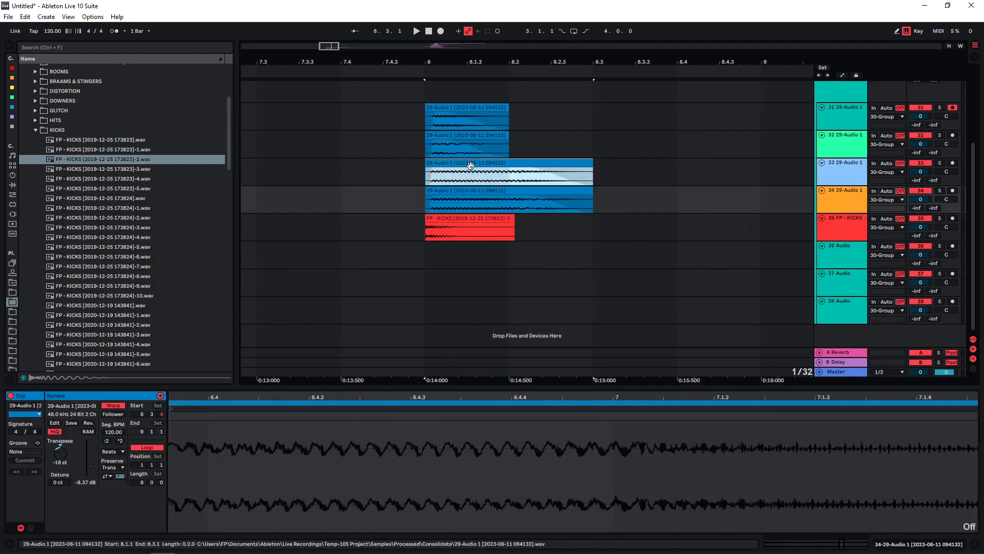
{"action": "left_click", "coordinate": [457, 135]}
{"action": "left_click_drag", "start_coordinate": [454, 135], "coordinate": [393, 244], "text": "ctrl"}
{"action": "key", "text": "r"}
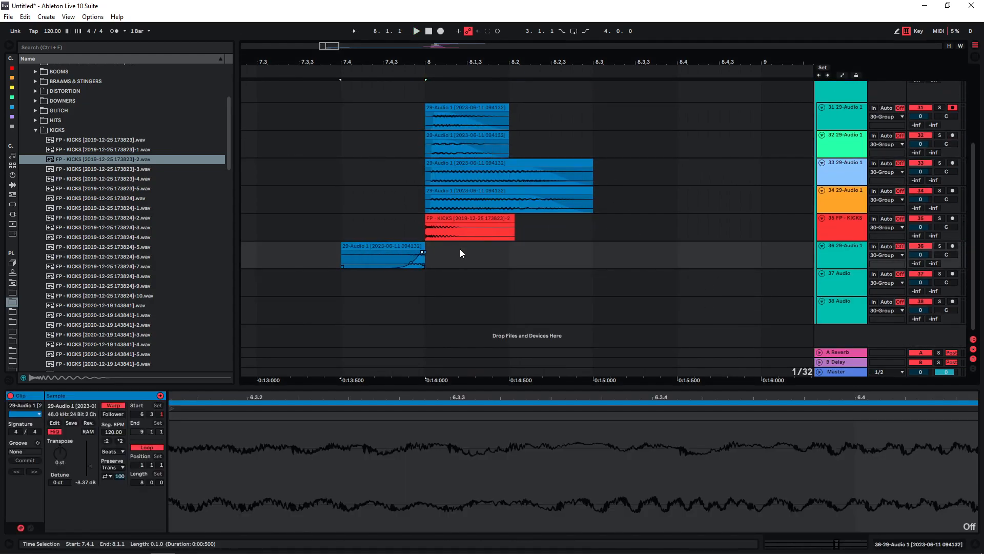
Switch the track 36 clip to Texture warp, transpose it up 12 semitones and move its sample start to bar 2
{"action": "left_click_drag", "start_coordinate": [384, 393], "coordinate": [893, 414]}
{"action": "key", "text": "space"}
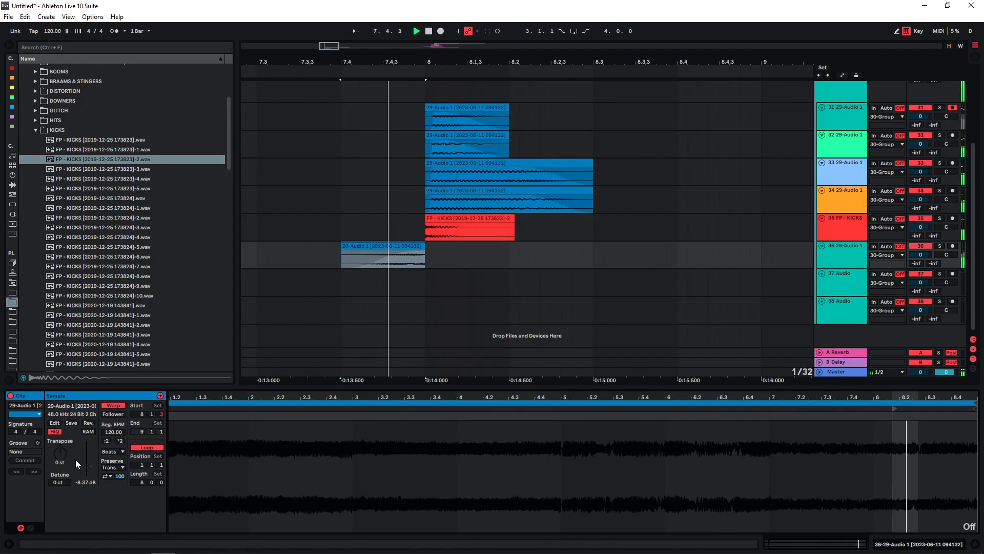
{"action": "key", "text": "space"}
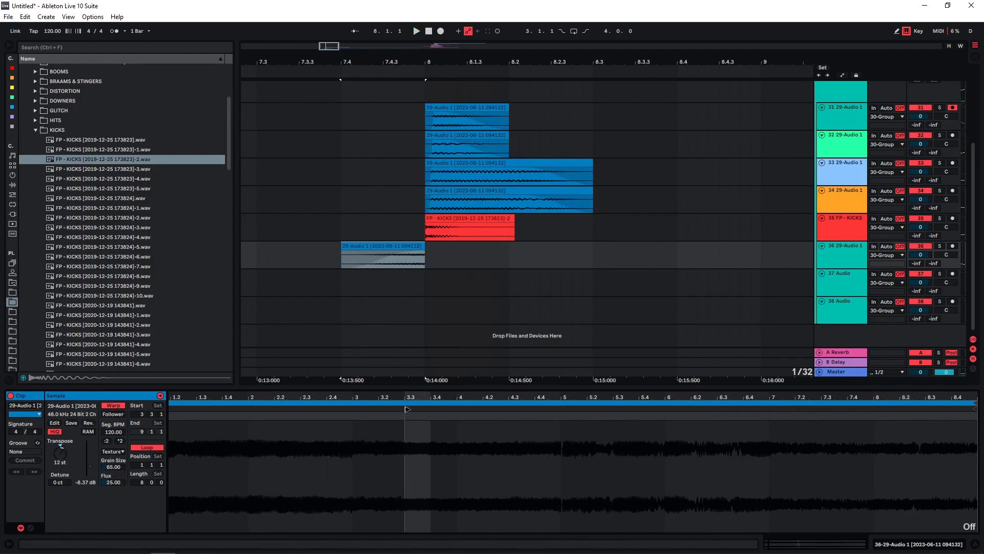
{"action": "left_click_drag", "start_coordinate": [408, 408], "coordinate": [255, 414]}
{"action": "key", "text": "space"}
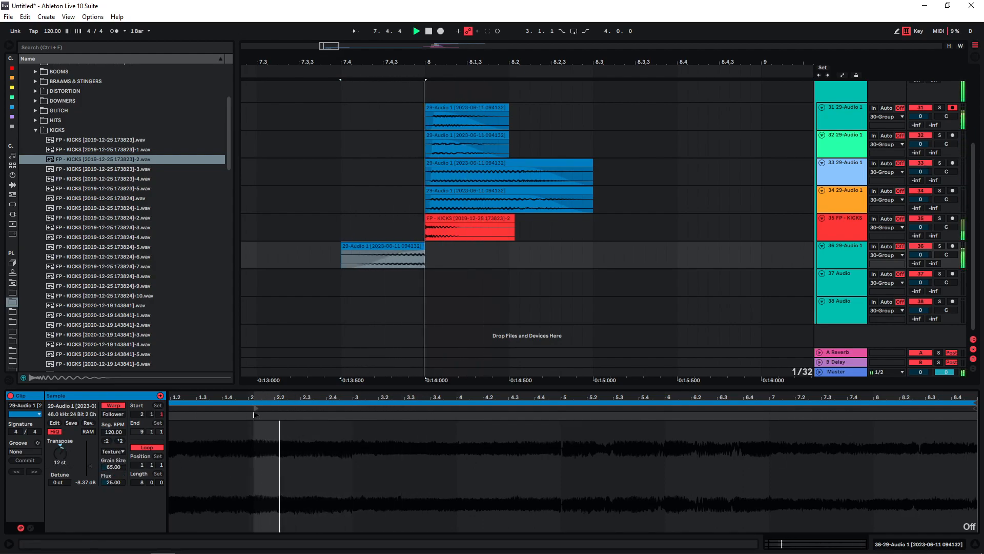
{"action": "key", "text": "space"}
Copy the track 36 clip to track 37, transpose it to -20 st with its start in bar 3, and audition it soloed
{"action": "left_click_drag", "start_coordinate": [382, 248], "coordinate": [383, 274]}
{"action": "double_click", "coordinate": [384, 273]}
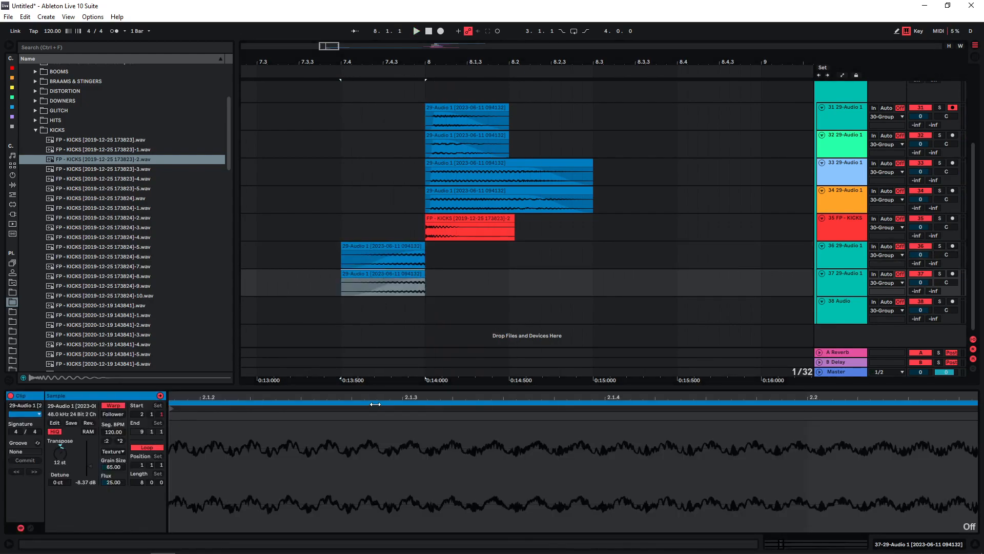
{"action": "left_click_drag", "start_coordinate": [376, 397], "coordinate": [375, 359]}
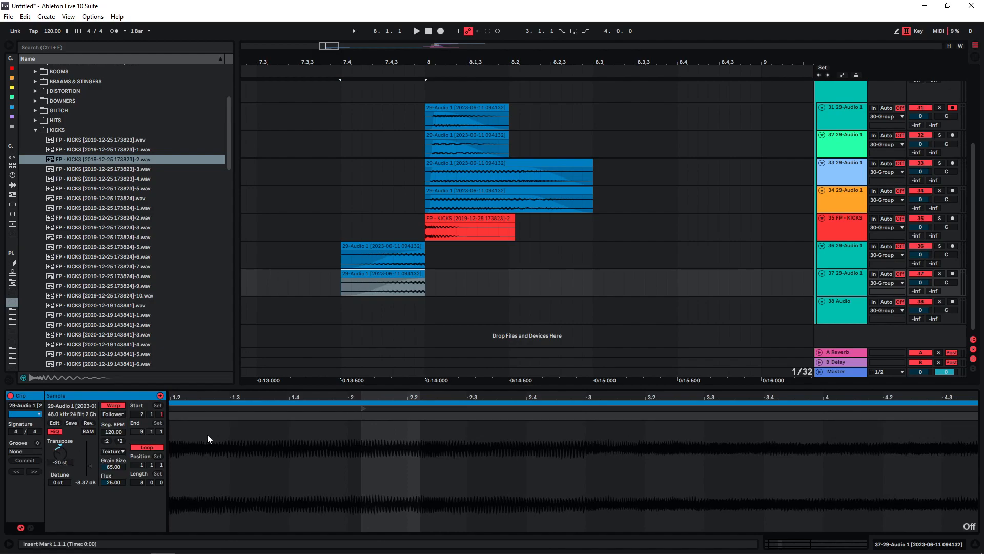
{"action": "left_click_drag", "start_coordinate": [367, 409], "coordinate": [609, 408]}
{"action": "key", "text": "space"}
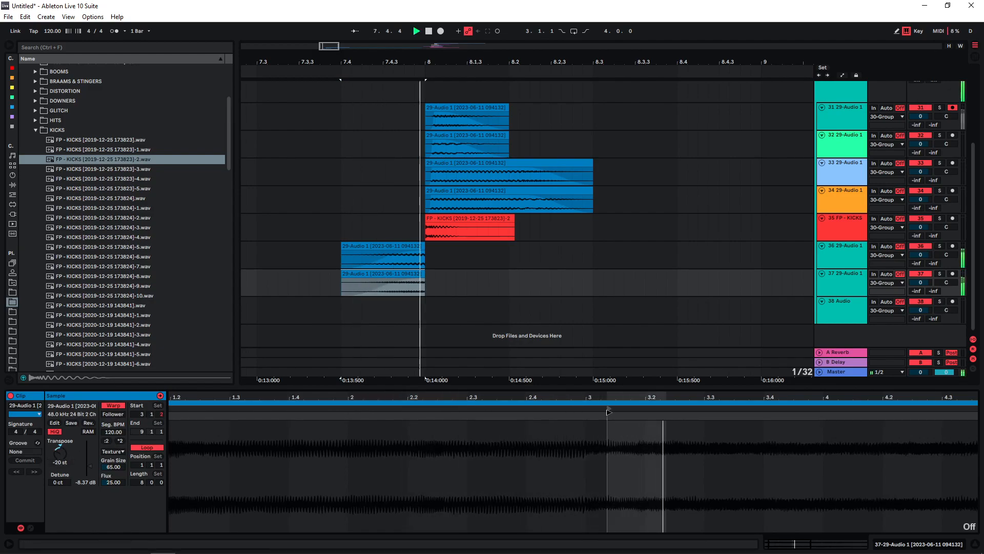
{"action": "left_click", "coordinate": [937, 275]}
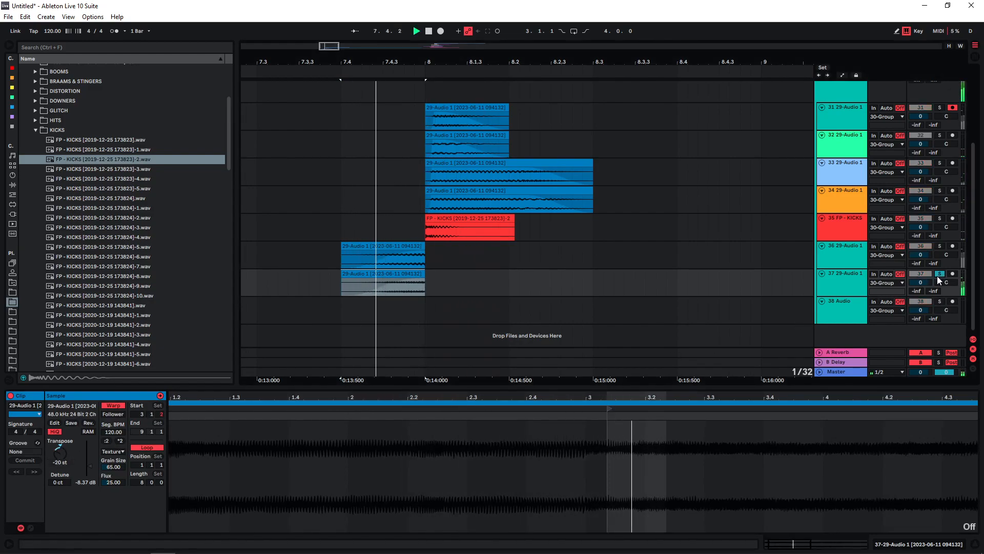
{"action": "key", "text": "space"}
Load a Glue Compressor on the 30 Group with an EQ Eight before it that dips the low mids
{"action": "left_click", "coordinate": [816, 307]}
{"action": "left_click", "coordinate": [12, 185]}
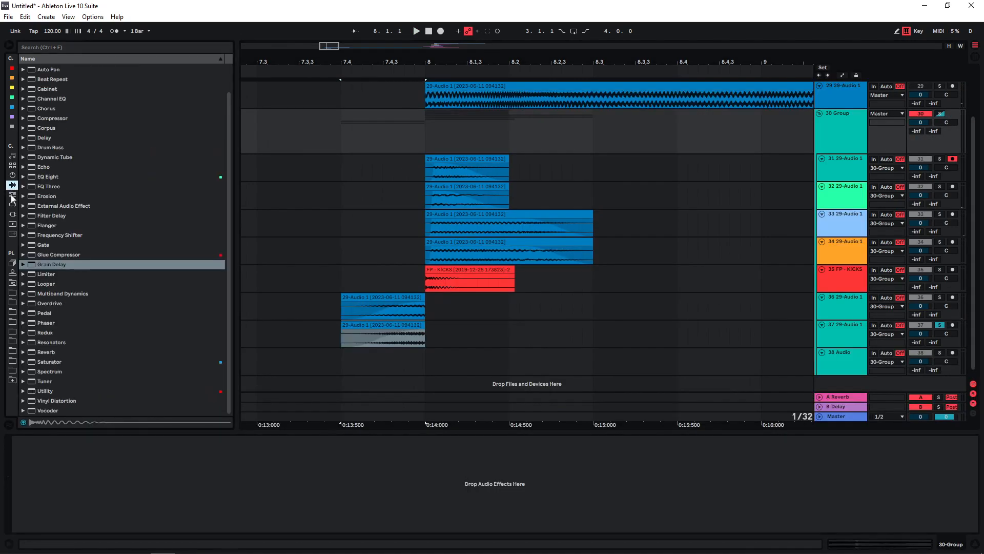
{"action": "left_click_drag", "start_coordinate": [53, 254], "coordinate": [121, 481]}
{"action": "left_click_drag", "start_coordinate": [47, 177], "coordinate": [17, 476]}
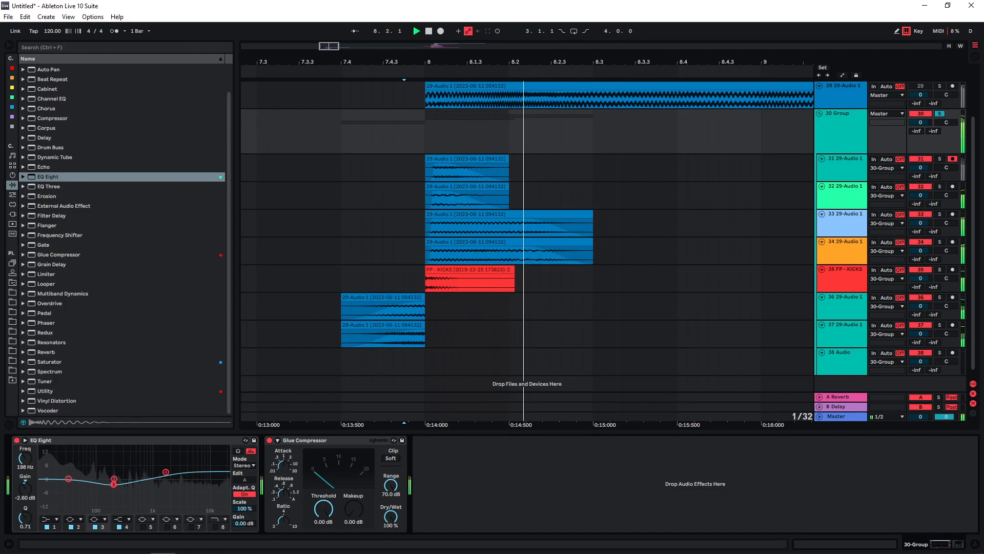
Set the EQ Eight dip to -1.61 dB at 215 Hz and the Glue Compressor to soft clip with a -4.44 dB threshold
{"action": "key", "text": "space"}
{"action": "key", "text": "space"}
{"action": "key", "text": "space"}
{"action": "left_click", "coordinate": [394, 459]}
{"action": "key", "text": "space"}
{"action": "left_click_drag", "start_coordinate": [324, 508], "coordinate": [324, 520]}
{"action": "key", "text": "space"}
{"action": "key", "text": "space"}
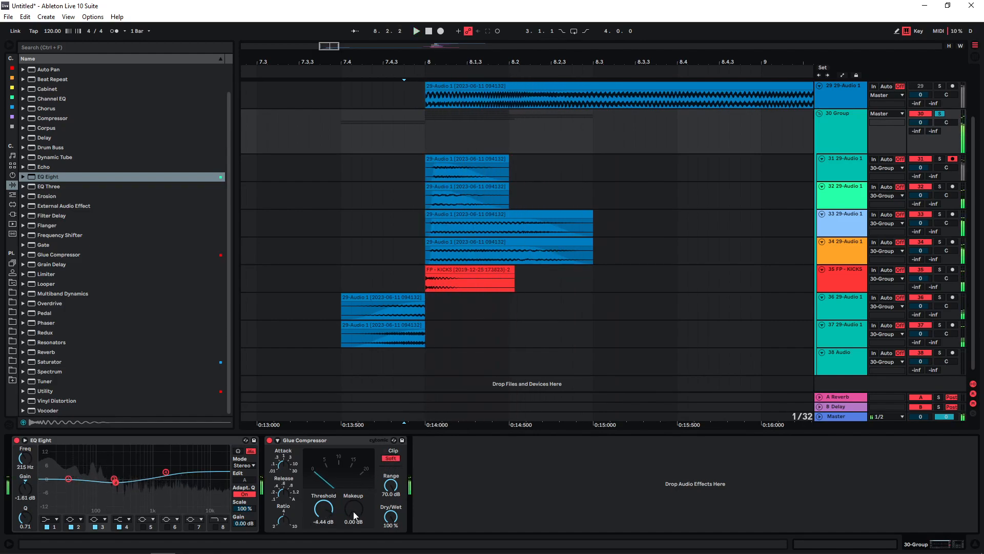
Raise the Glue Compressor's makeup gain to 3.02 dB while auditioning the group
{"action": "left_click_drag", "start_coordinate": [353, 508], "coordinate": [353, 499]}
{"action": "key", "text": "space"}
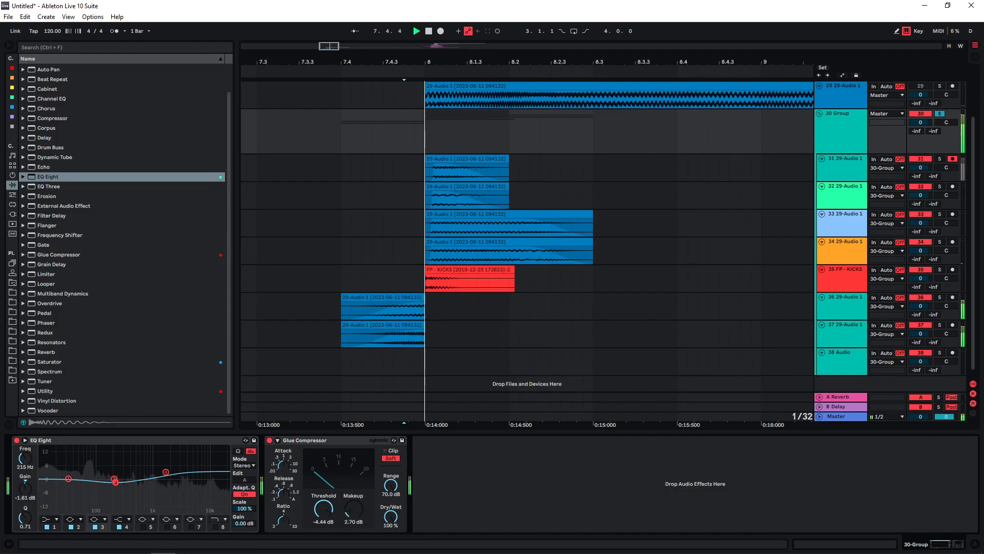
{"action": "key", "text": "space"}
{"action": "key", "text": "space"}
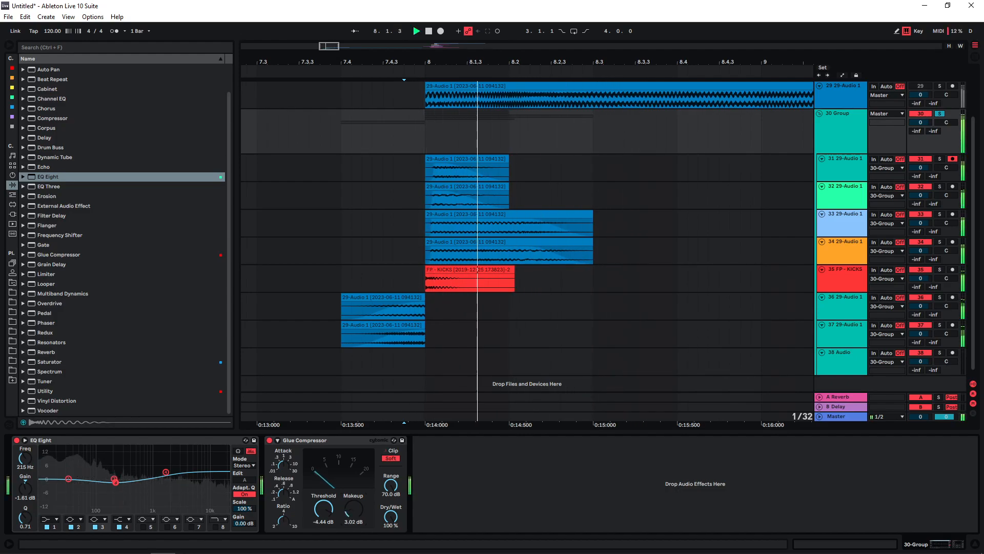
{"action": "key", "text": "space"}
Collapse the 30 Group and record its output from 7.4.1 onto a new audio track below it
{"action": "left_click", "coordinate": [340, 230]}
{"action": "key", "text": "space"}
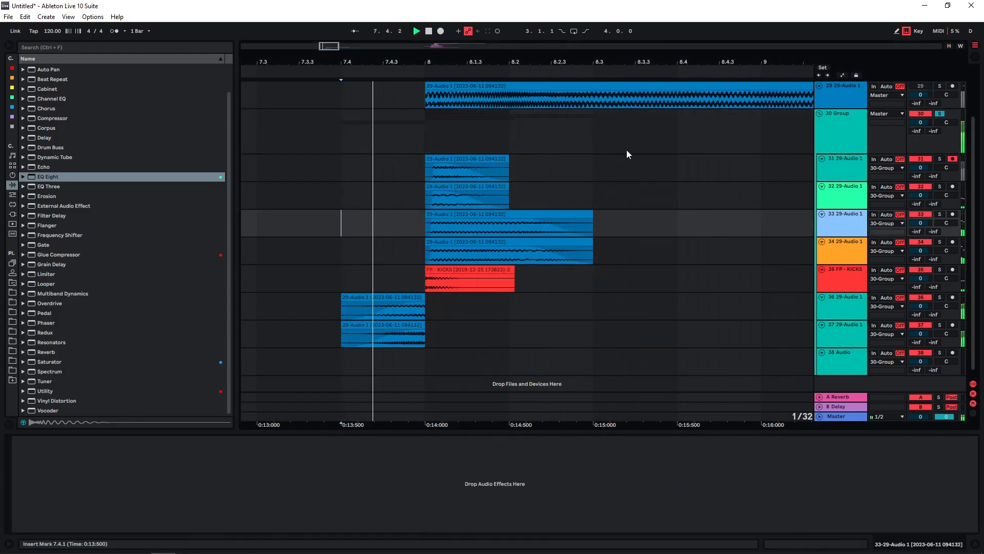
{"action": "left_click", "coordinate": [820, 114]}
{"action": "key", "text": "space"}
{"action": "key", "text": "ctrl+t"}
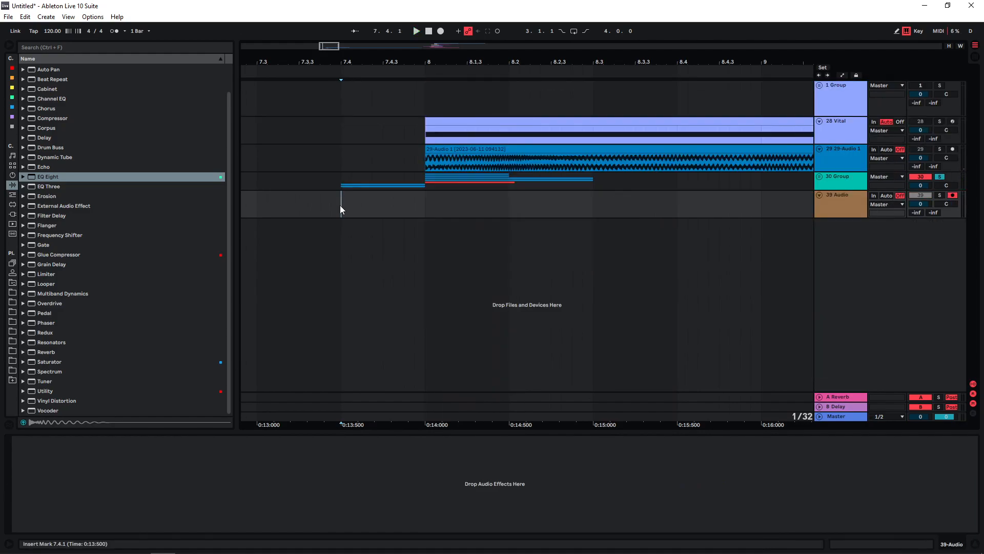
{"action": "key", "text": "F9"}
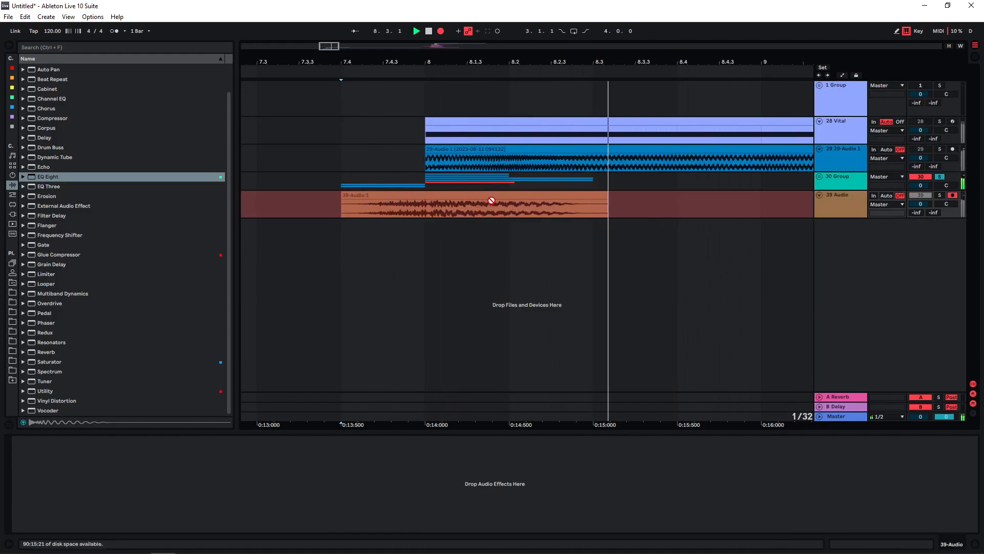
{"action": "key", "text": "space"}
Duplicate the recorded clip onto a soloed track 40, turn off its warping and transpose it up 7 semitones
{"action": "left_click_drag", "start_coordinate": [430, 196], "coordinate": [435, 236]}
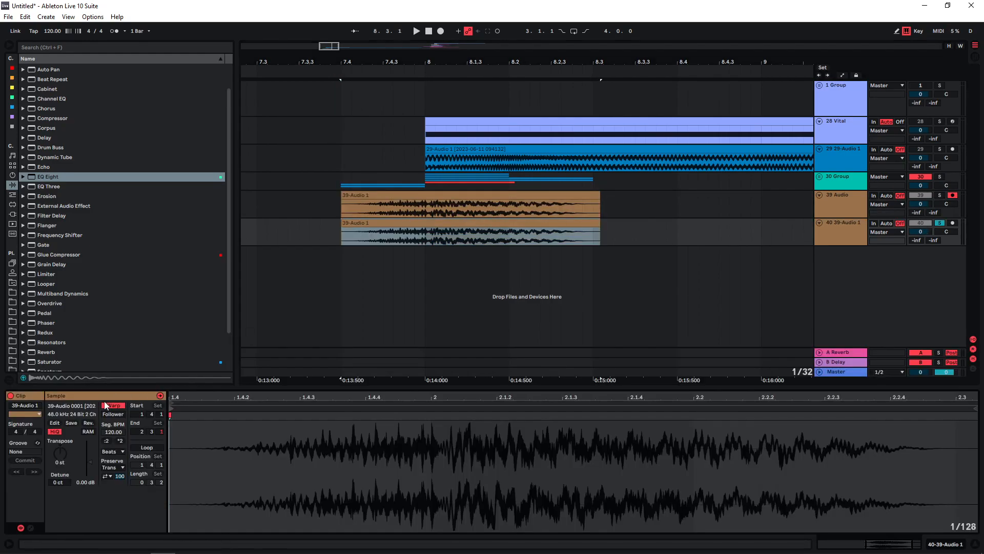
{"action": "left_click", "coordinate": [106, 406]}
{"action": "mouse_move", "coordinate": [61, 452]}
{"action": "left_mouse_down"}
{"action": "mouse_move", "coordinate": [60, 427]}
{"action": "mouse_move", "coordinate": [60, 461]}
{"action": "left_mouse_up"}
{"action": "key", "text": "space"}
{"action": "key", "text": "space"}
{"action": "key", "text": "space"}
{"action": "key", "text": "space"}
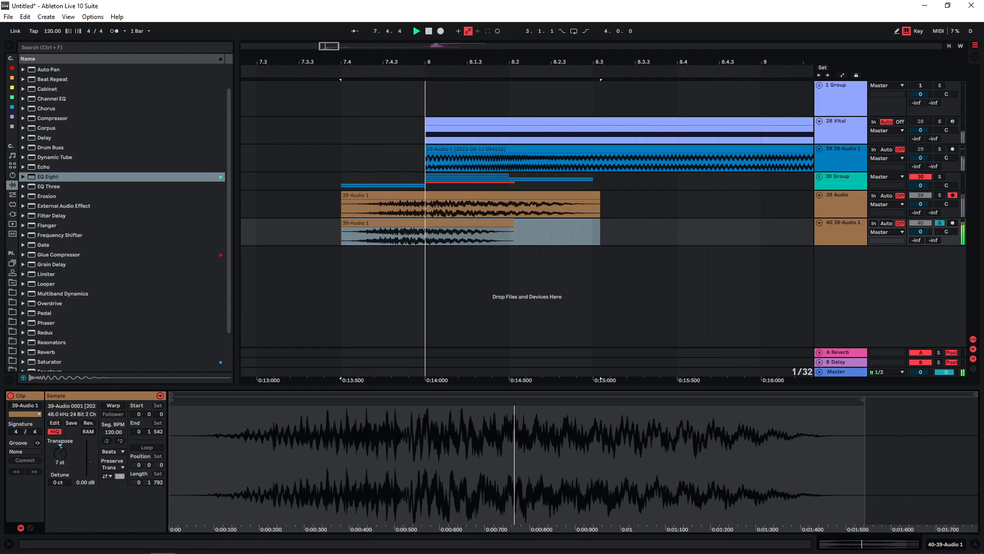
{"action": "key", "text": "space"}
Copy the pitched-up clip to 8.3.2 on track 39, and transpose the track 40 clip to -14 st
{"action": "left_click_drag", "start_coordinate": [396, 223], "coordinate": [678, 199], "text": "ctrl"}
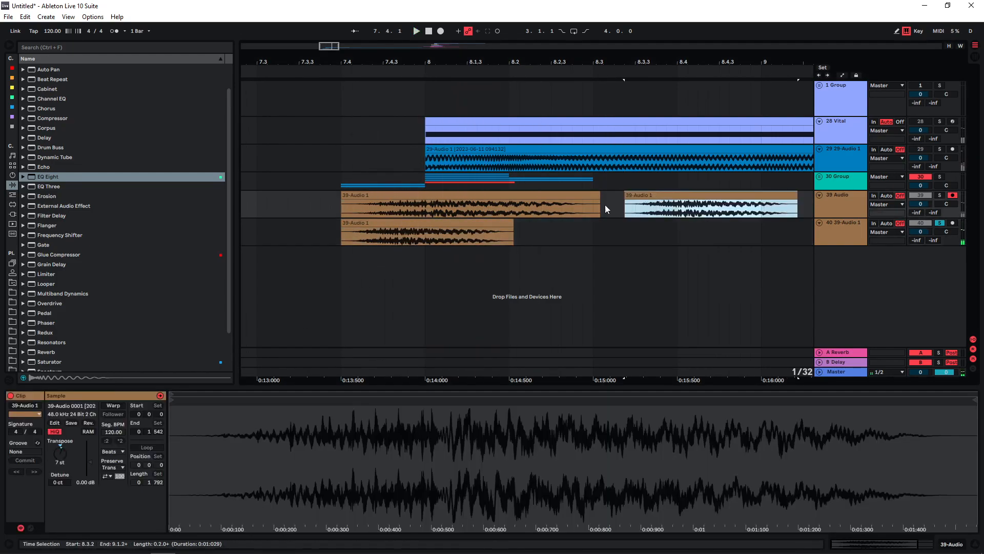
{"action": "left_click", "coordinate": [436, 226]}
{"action": "left_click_drag", "start_coordinate": [59, 444], "coordinate": [58, 451]}
{"action": "key", "text": "space"}
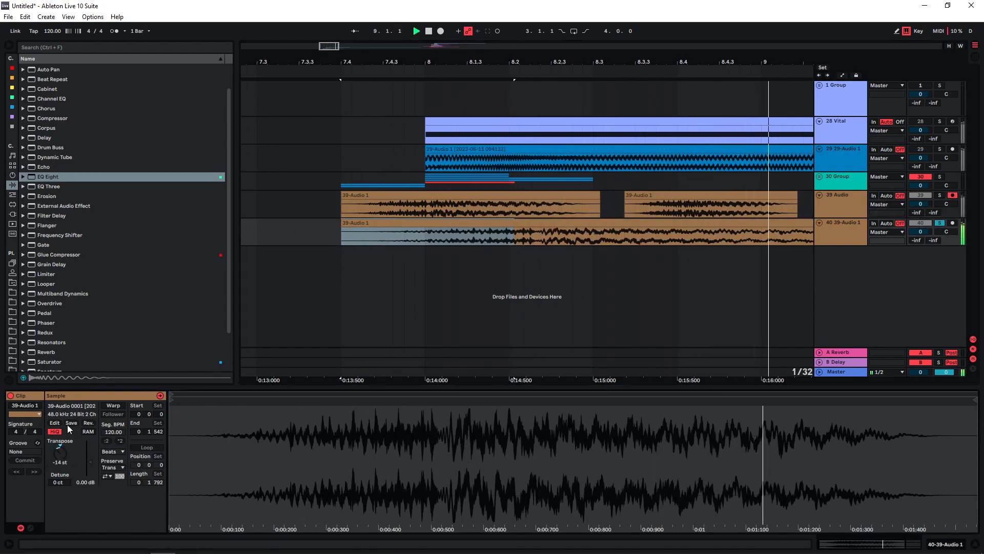
{"action": "key", "text": "space"}
Split the track 40 clip at 8.3.1 and delete its first half
{"action": "left_click", "coordinate": [505, 236]}
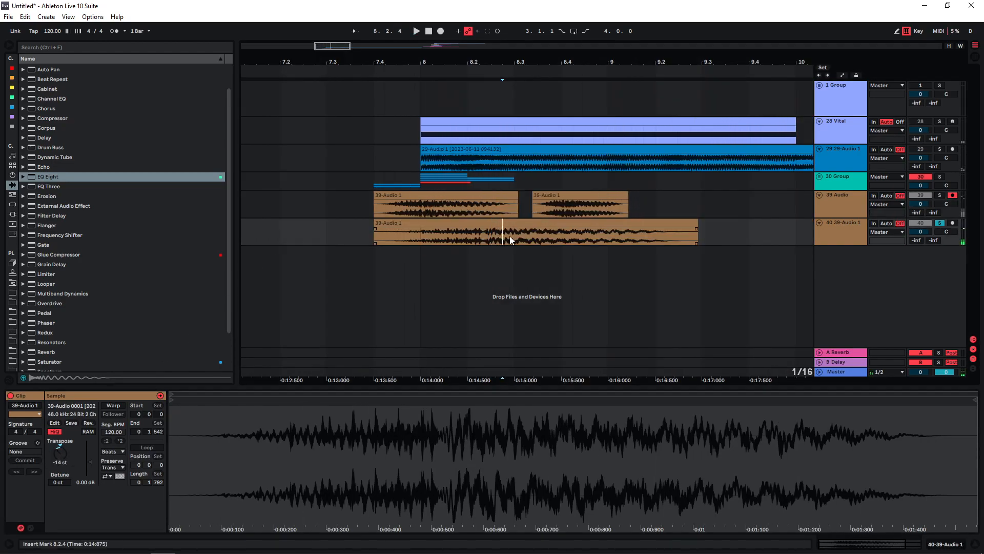
{"action": "left_click", "coordinate": [509, 235]}
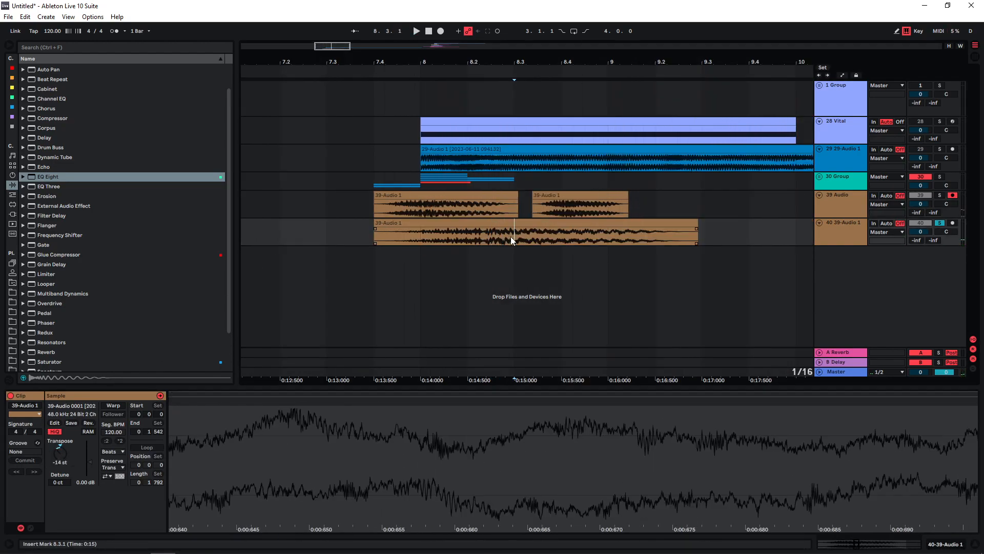
{"action": "key", "text": "ctrl+e"}
{"action": "left_click", "coordinate": [479, 225]}
{"action": "key", "text": "Delete"}
{"action": "left_click_drag", "start_coordinate": [535, 222], "coordinate": [453, 232]}
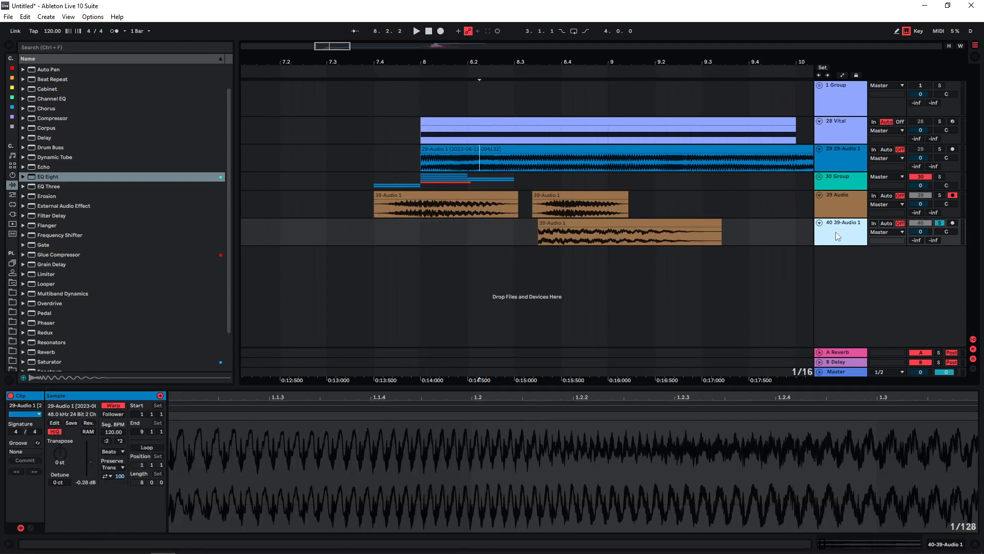
Add three audio tracks, group them with track 40, and move the leftover clip to 8.1.1 on track 42
{"action": "key", "text": "ctrl+t"}
{"action": "key", "text": "ctrl+t"}
{"action": "key", "text": "ctrl+t"}
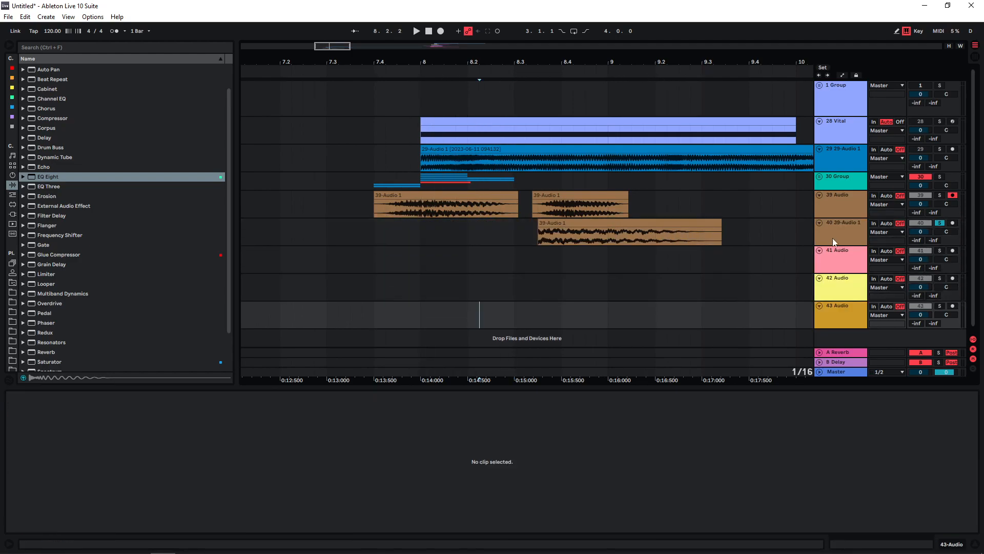
{"action": "key", "text": "ctrl+g"}
{"action": "scroll", "coordinate": [826, 277], "scroll_direction": "down", "scroll_amount": 1}
{"action": "left_click_drag", "start_coordinate": [577, 235], "coordinate": [460, 244]}
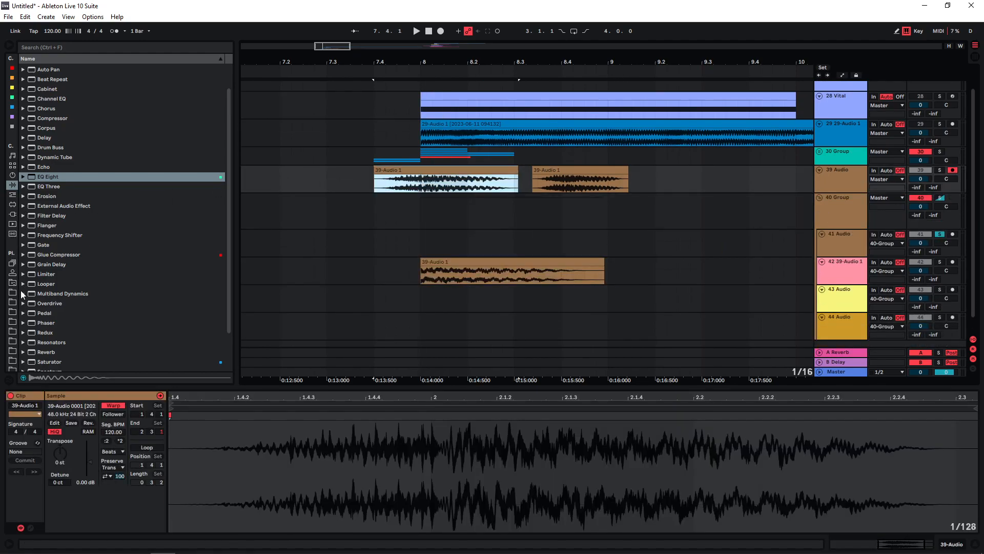
{"action": "left_click", "coordinate": [15, 302]}
{"action": "left_click_drag", "start_coordinate": [79, 165], "coordinate": [187, 178]}
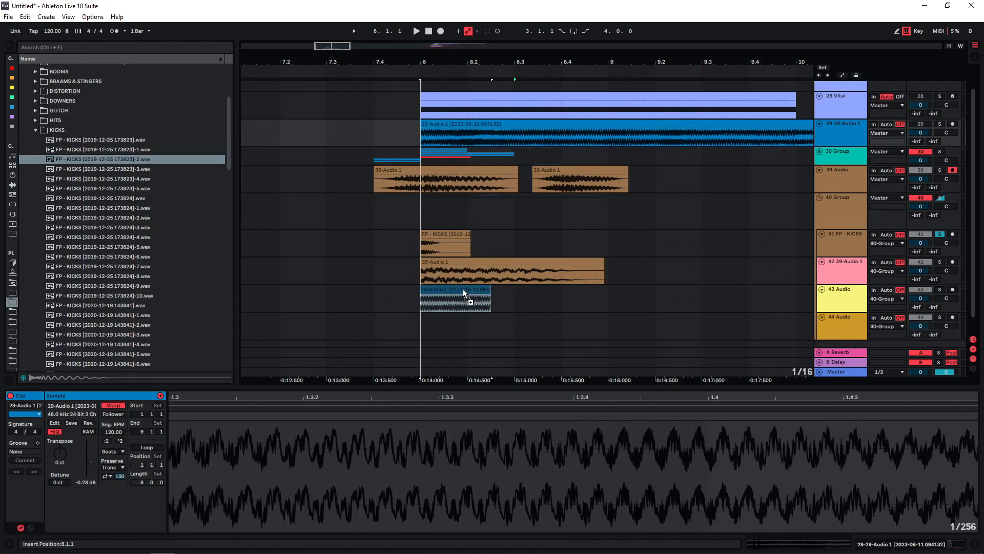
{"action": "scroll", "coordinate": [930, 286], "scroll_direction": "down", "scroll_amount": 1}
{"action": "left_click", "coordinate": [939, 275]}
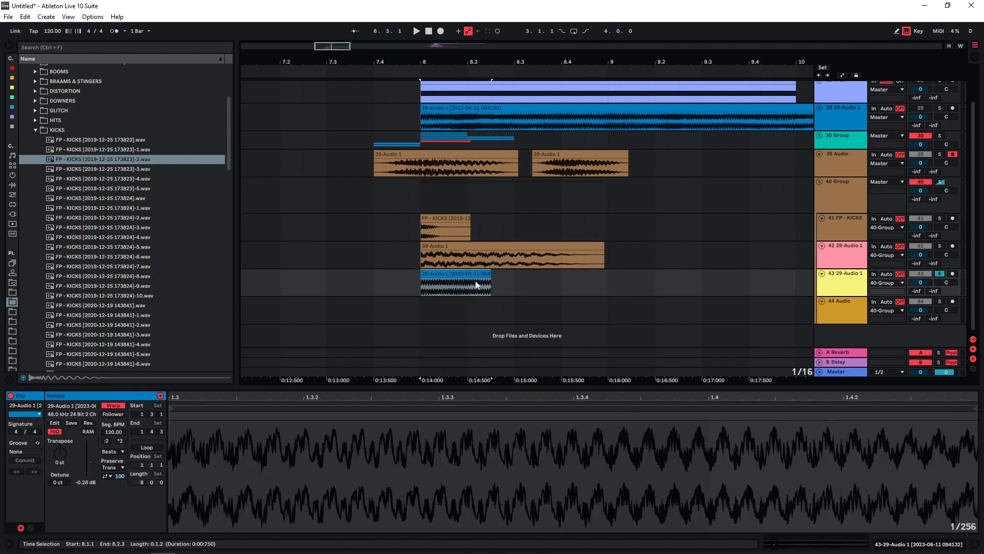
Audition different sections of the faded-out track 43 slice and move its sample start to 4.3.4
{"action": "key", "text": "space"}
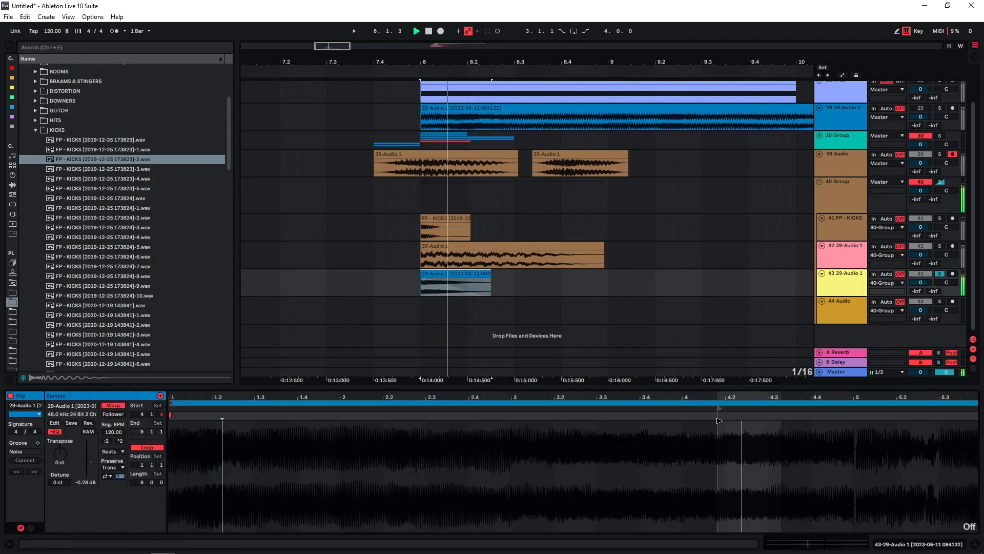
{"action": "left_click_drag", "start_coordinate": [719, 409], "coordinate": [807, 422]}
{"action": "key", "text": "space"}
{"action": "key", "text": "space"}
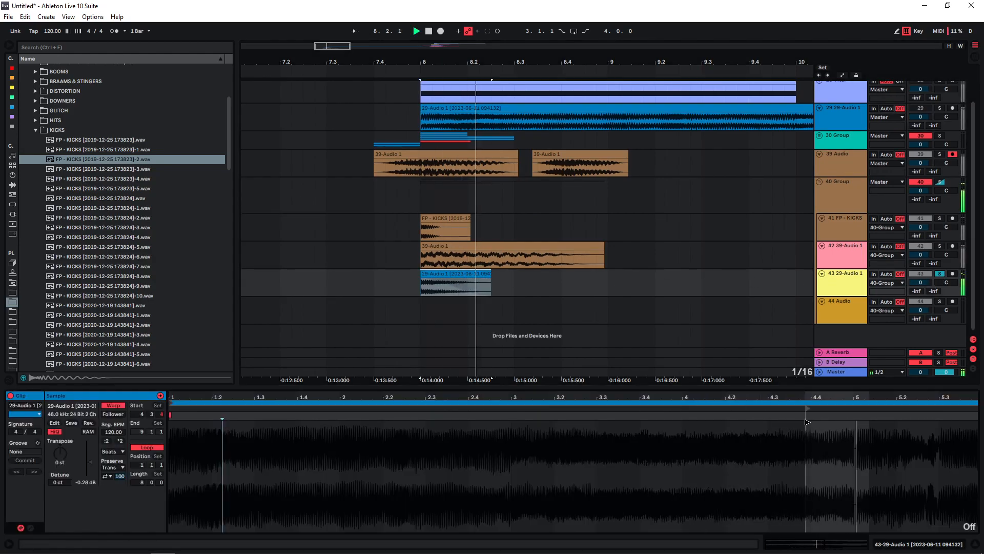
Copy the slice to soloed track 44, transpose it to -18 st and move its sample start to 6.4.4
{"action": "left_click_drag", "start_coordinate": [60, 452], "coordinate": [60, 477]}
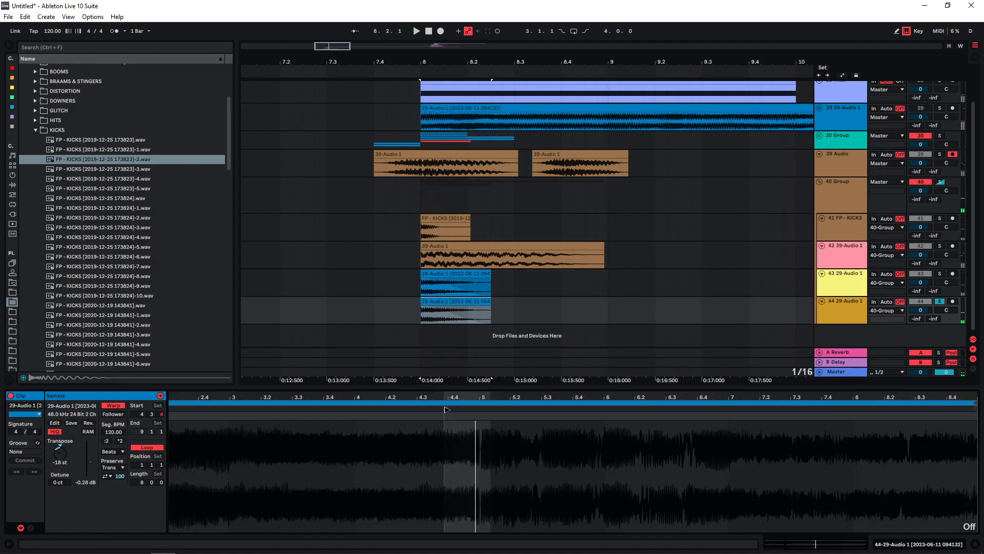
{"action": "left_click_drag", "start_coordinate": [446, 409], "coordinate": [722, 408]}
{"action": "key", "text": "space"}
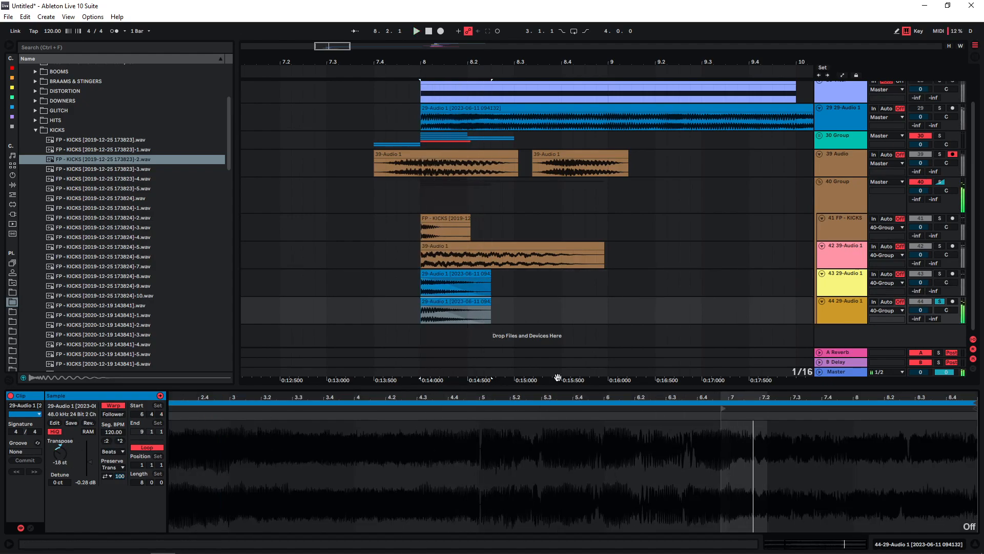
Copy the slice to track 45 in the 40 Group, reversed to end at 8.1.1, with -24 st transposition and sample start 6.4.1
{"action": "left_click", "coordinate": [441, 307]}
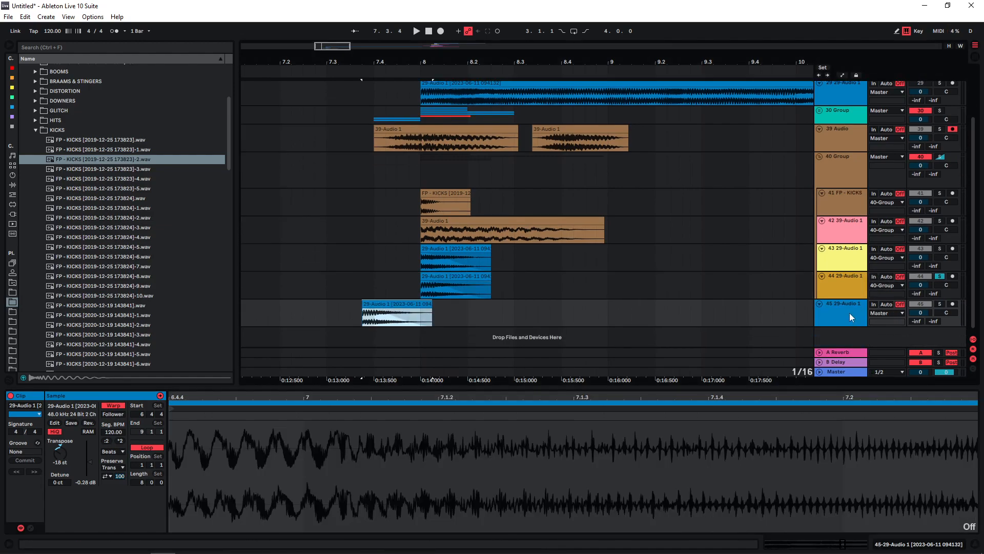
{"action": "left_click_drag", "start_coordinate": [849, 317], "coordinate": [827, 307]}
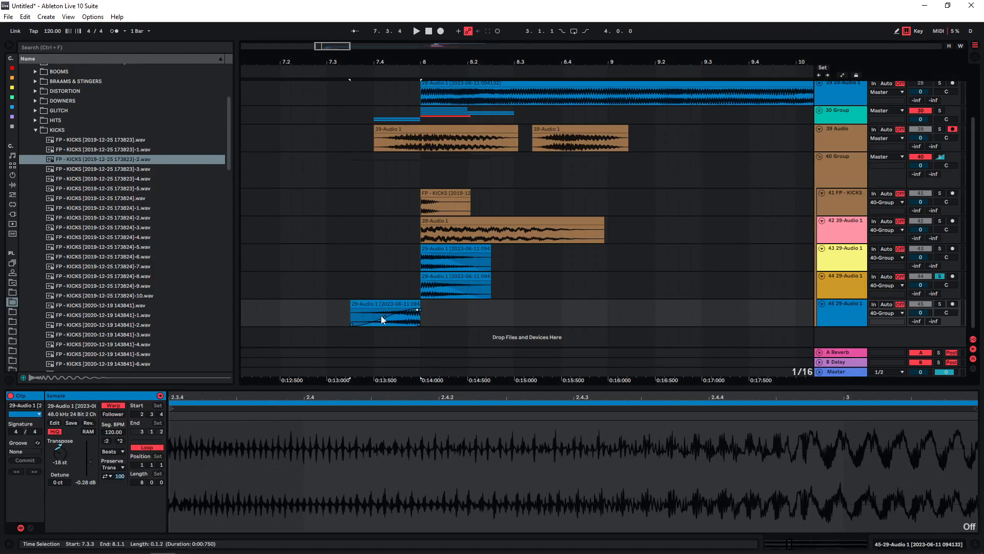
{"action": "left_click", "coordinate": [391, 321]}
{"action": "key", "text": "space"}
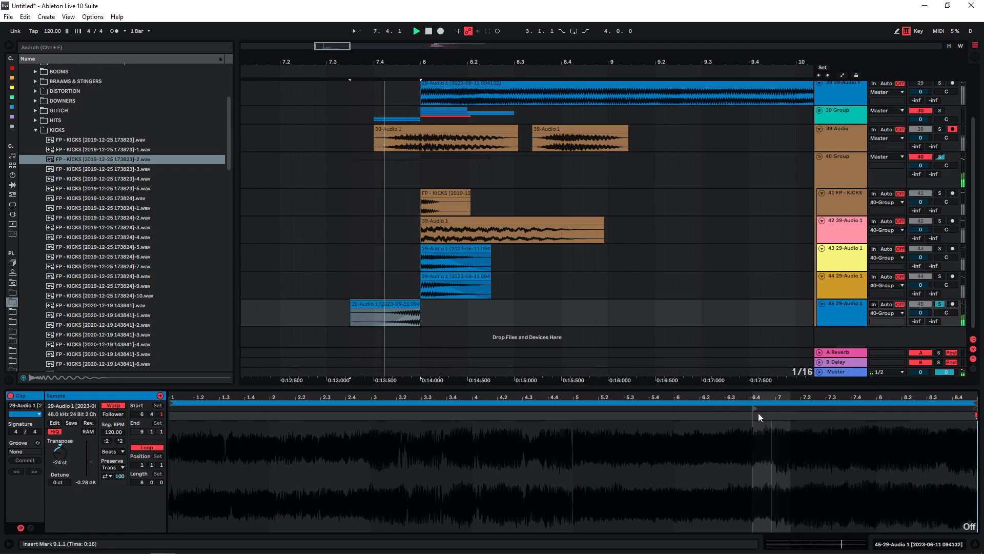
Copy the track 45 clip to track 46 inside the 40 Group, set it to Texture warp and transpose it to 26 st
{"action": "left_click_drag", "start_coordinate": [383, 313], "coordinate": [386, 334]}
{"action": "scroll", "coordinate": [421, 308], "scroll_direction": "down", "scroll_amount": 2}
{"action": "left_click_drag", "start_coordinate": [836, 305], "coordinate": [830, 296]}
{"action": "left_click", "coordinate": [392, 311]}
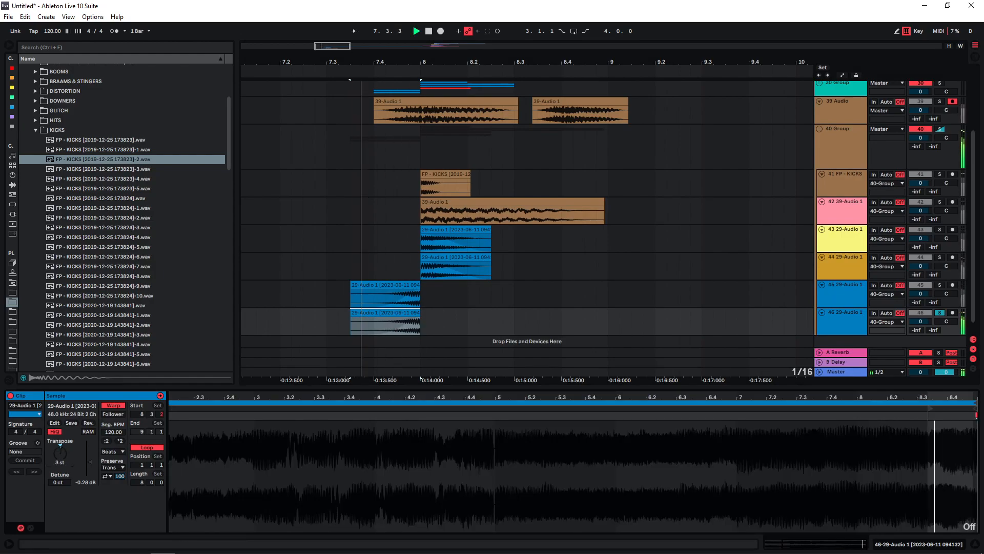
{"action": "left_click", "coordinate": [114, 451]}
{"action": "left_click", "coordinate": [113, 471]}
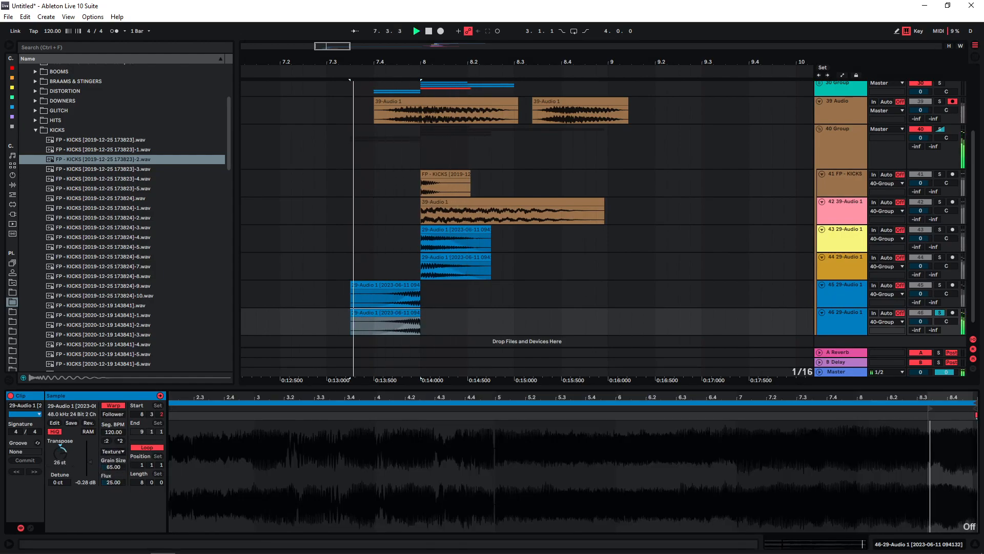
Lower the transposition of the Texture-warped clip on track 46 and audition the change
{"action": "key", "text": "space"}
{"action": "mouse_move", "coordinate": [60, 453]}
{"action": "left_mouse_down"}
{"action": "mouse_move", "coordinate": [60, 444]}
{"action": "mouse_move", "coordinate": [60, 467]}
{"action": "left_mouse_up"}
{"action": "key", "text": "space"}
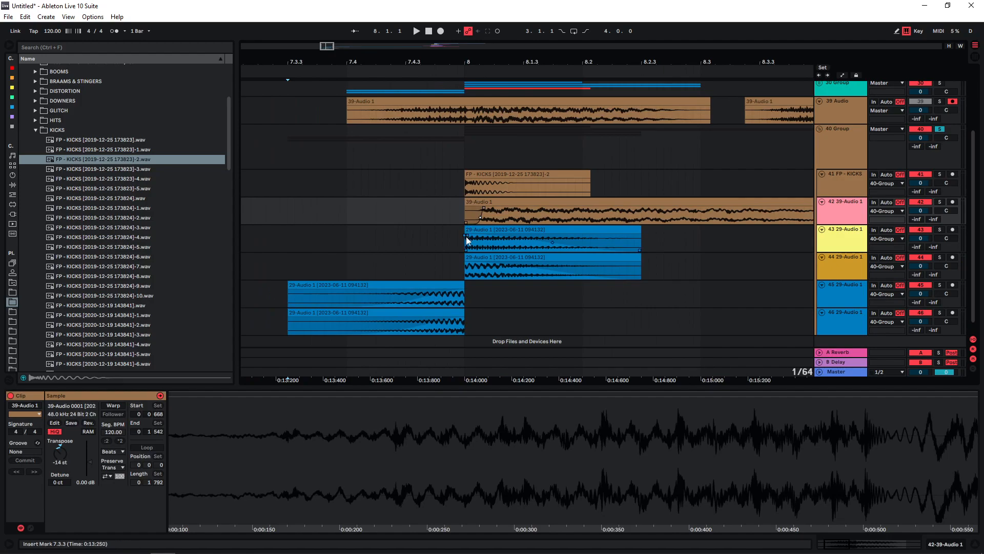
Audition all layers of the 40 Group together from 7.4.1
{"action": "left_click", "coordinate": [466, 235]}
{"action": "left_click", "coordinate": [356, 262]}
{"action": "key", "text": "space"}
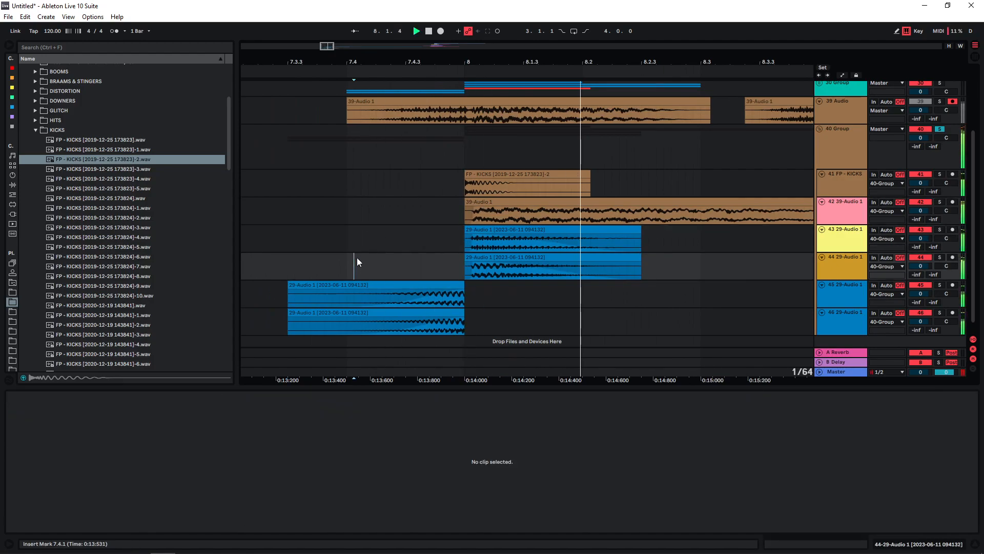
{"action": "key", "text": "space"}
Open the 30 Group's effect chain and resample the soloed 40 Group onto a new audio track 47, starting at 7.3.3
{"action": "scroll", "coordinate": [624, 177], "scroll_direction": "up", "scroll_amount": 3}
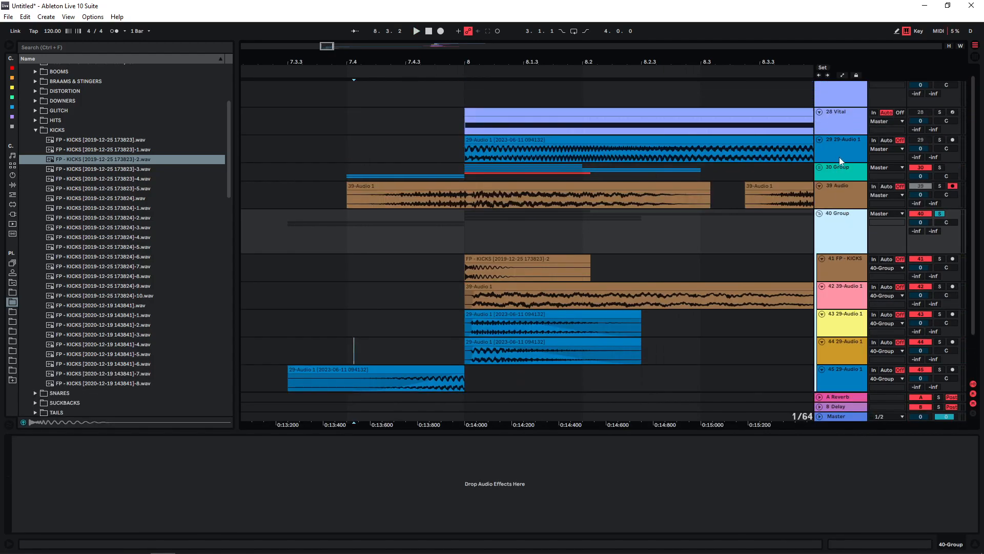
{"action": "left_click", "coordinate": [831, 175]}
{"action": "left_click", "coordinate": [159, 439]}
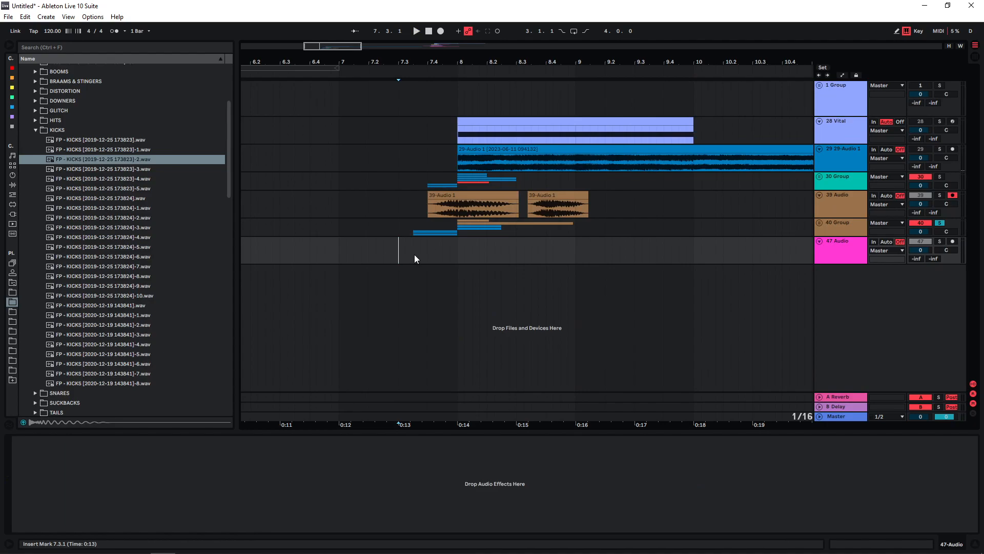
{"action": "key", "text": "F9"}
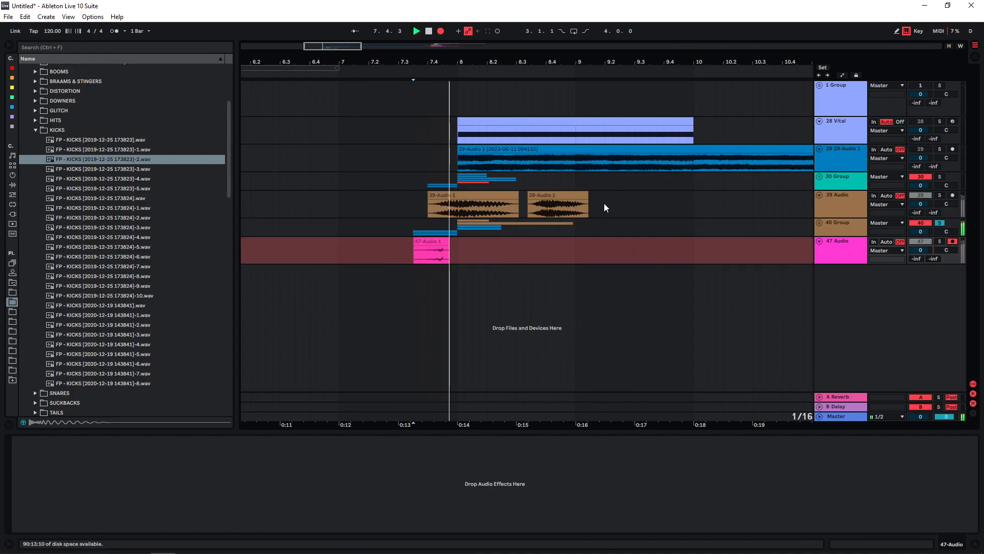
Copy the first track 39 clip below the new recording at 7.4.1, and group both tracks for a soloed audition
{"action": "left_click_drag", "start_coordinate": [465, 195], "coordinate": [464, 277]}
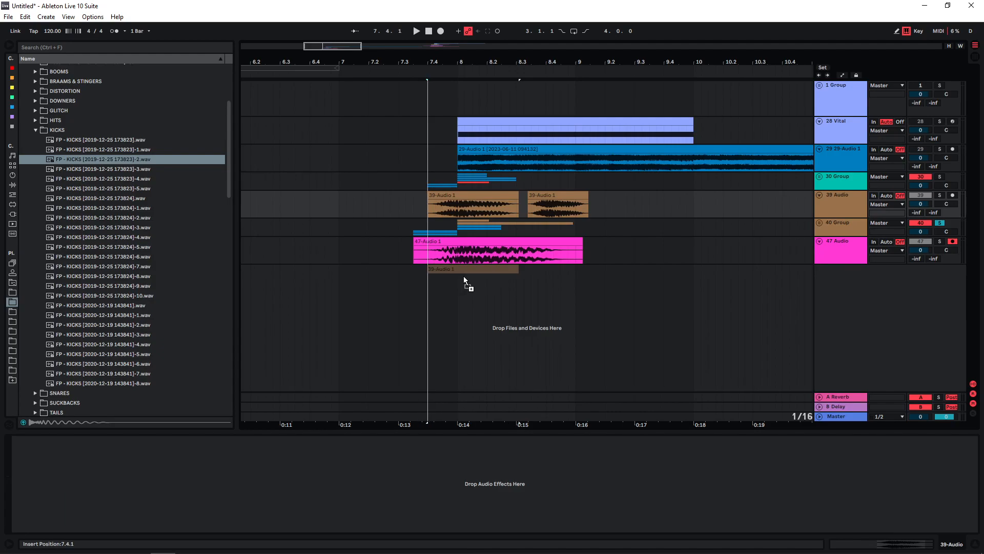
{"action": "left_click", "coordinate": [938, 241]}
{"action": "key", "text": "space"}
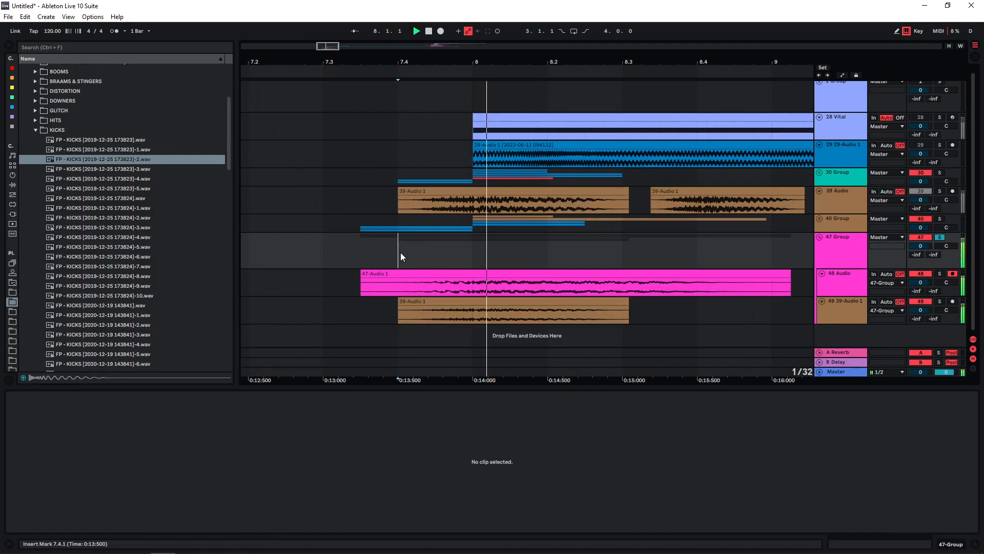
Split the clips on tracks 48 and 49 of the 47 Group at 8.1.1 and audition the soloed group
{"action": "key", "text": "space"}
{"action": "left_click", "coordinate": [477, 284]}
{"action": "mouse_move", "coordinate": [478, 284]}
{"action": "left_mouse_down"}
{"action": "mouse_move", "coordinate": [480, 313]}
{"action": "mouse_move", "coordinate": [494, 276]}
{"action": "left_mouse_up"}
{"action": "key", "text": "ctrl+e"}
{"action": "key", "text": "Delete"}
{"action": "key", "text": "Delete"}
{"action": "left_click", "coordinate": [492, 301]}
{"action": "left_click", "coordinate": [331, 251]}
{"action": "key", "text": "space"}
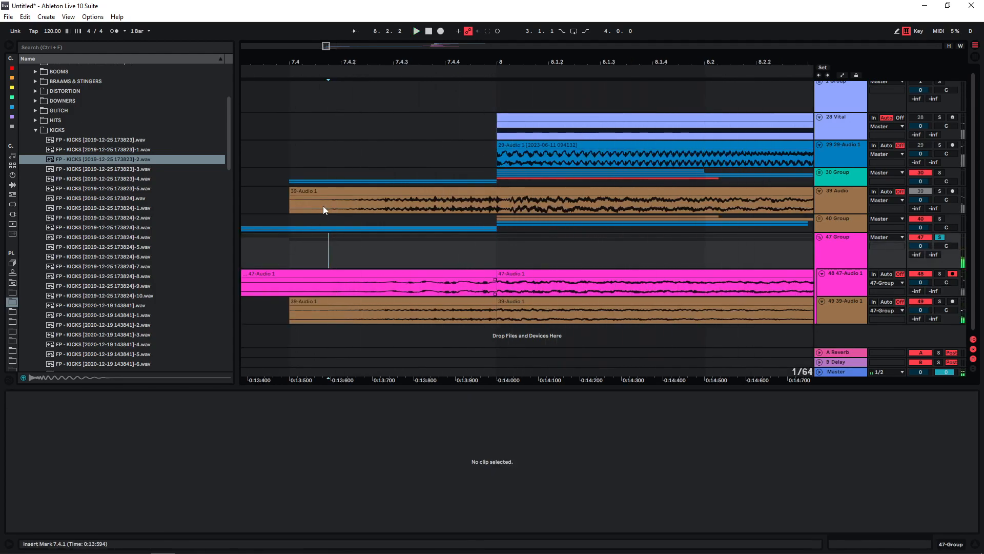
Resample the 47 Group onto a new audio track 50 from 7.4.1, and solo track 50
{"action": "scroll", "coordinate": [328, 226], "scroll_direction": "down", "scroll_amount": 3, "text": "ctrl"}
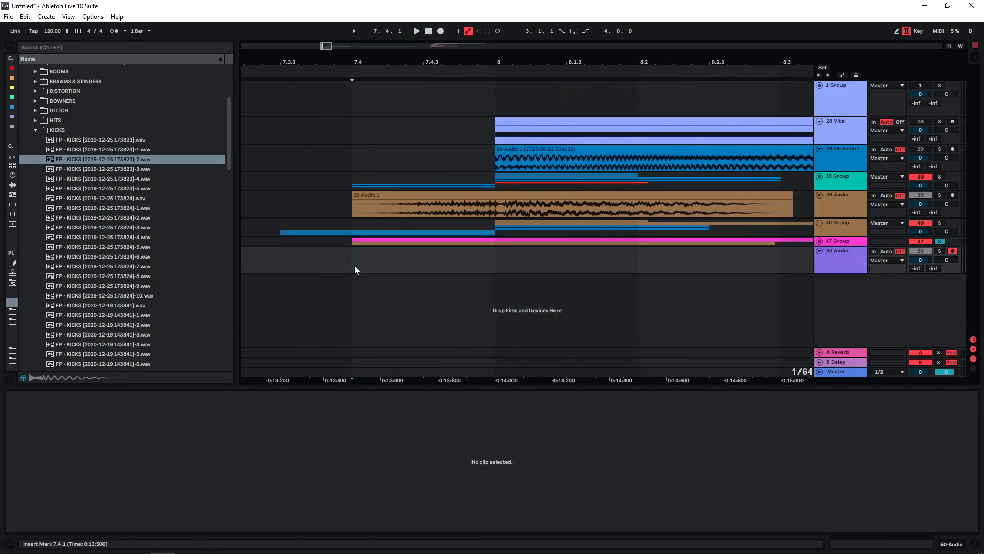
{"action": "key", "text": "F9"}
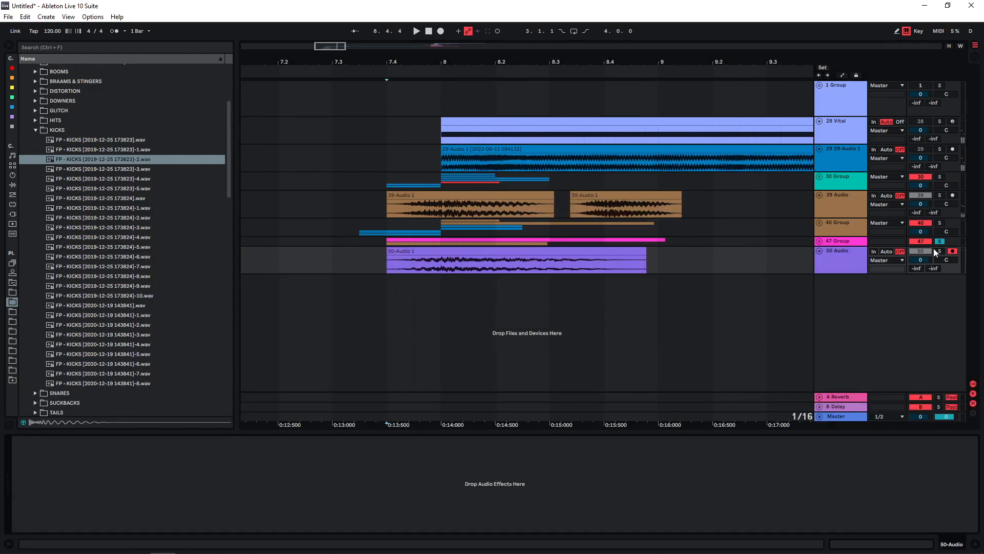
{"action": "left_click", "coordinate": [938, 251]}
Shorten the track 50 recording to end at 8.4.1, adjust its fades and audition it from 7.4.1
{"action": "left_click_drag", "start_coordinate": [646, 251], "coordinate": [441, 265]}
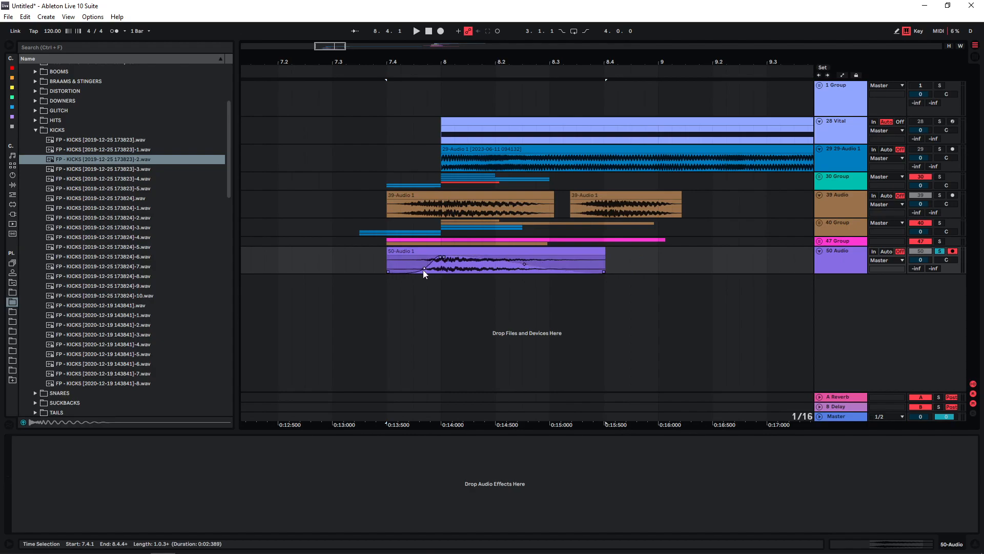
{"action": "left_click", "coordinate": [387, 258]}
{"action": "key", "text": "space"}
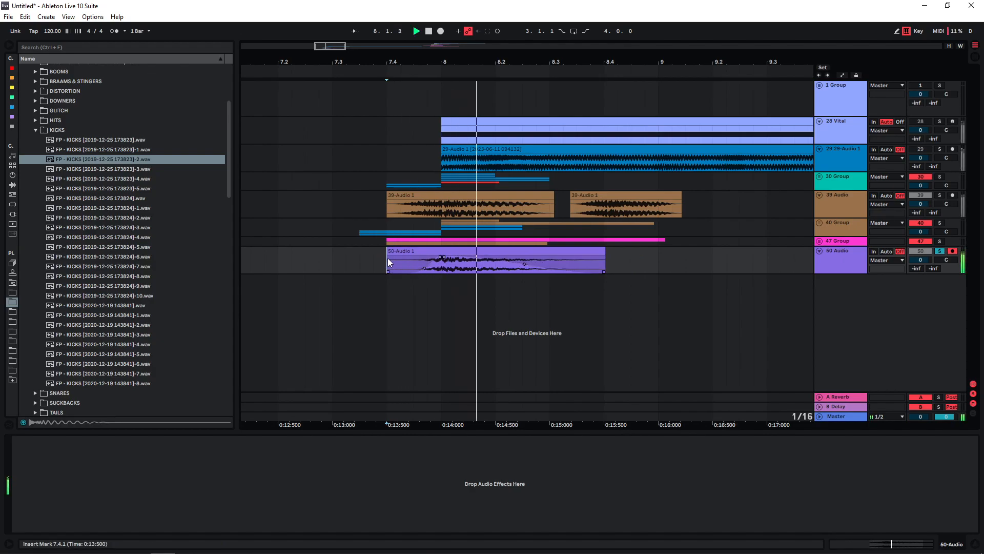
Try higher and lower transpositions on the track 50 clip, including 11 st, and reset its transposition to 0 st
{"action": "double_click", "coordinate": [387, 257]}
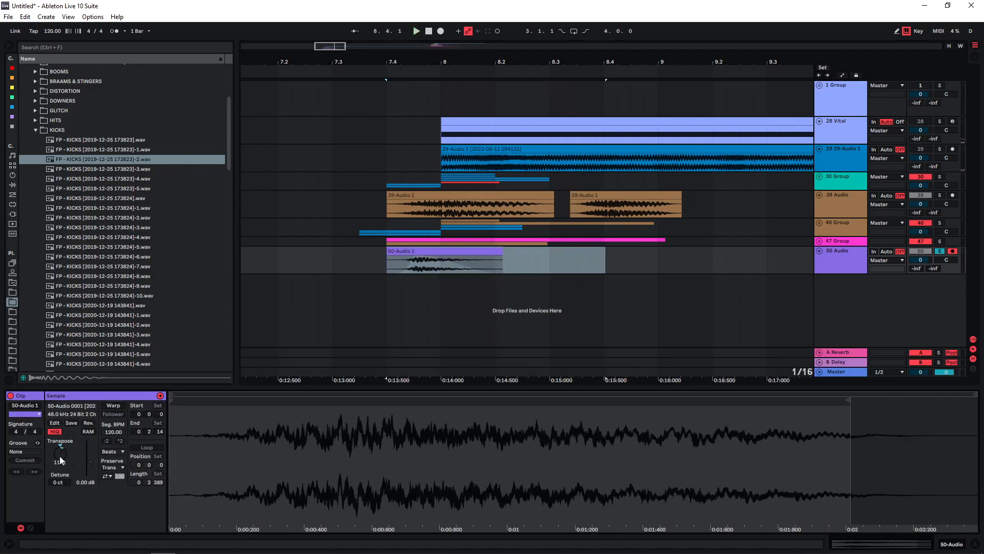
{"action": "left_click_drag", "start_coordinate": [60, 459], "coordinate": [59, 457]}
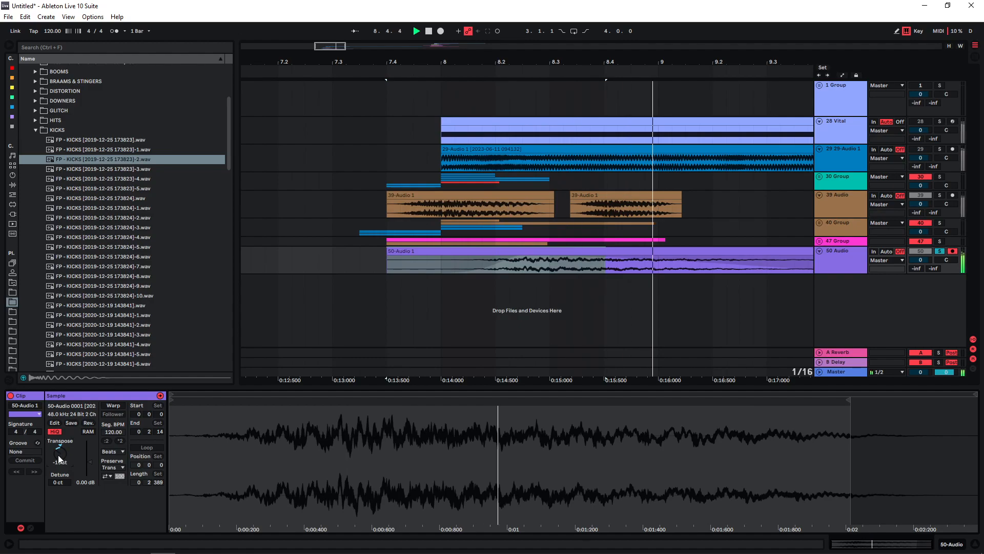
{"action": "key", "text": "Delete"}
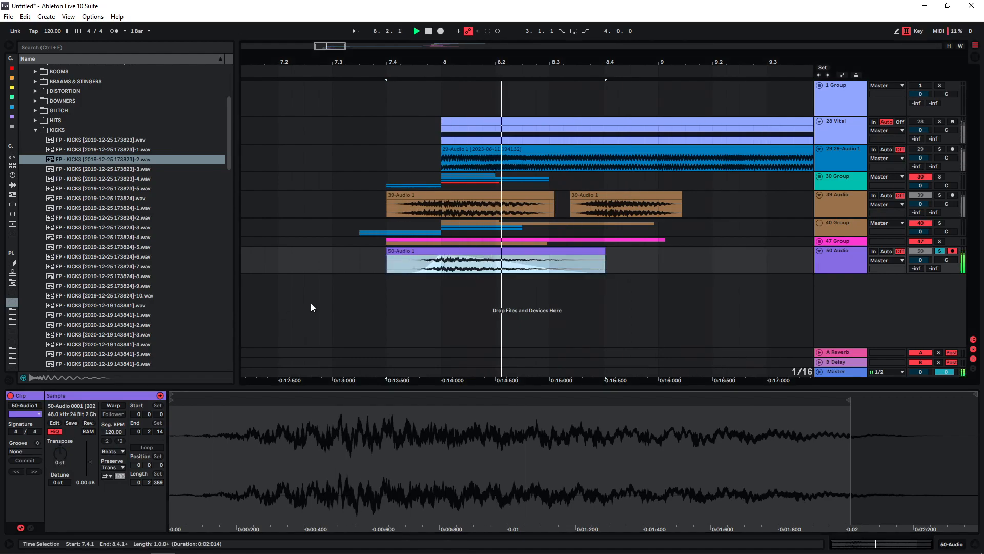
Consolidate the track 50 clip, turn off its warping, and audition it transposed to 11 st
{"action": "key", "text": "ctrl+j"}
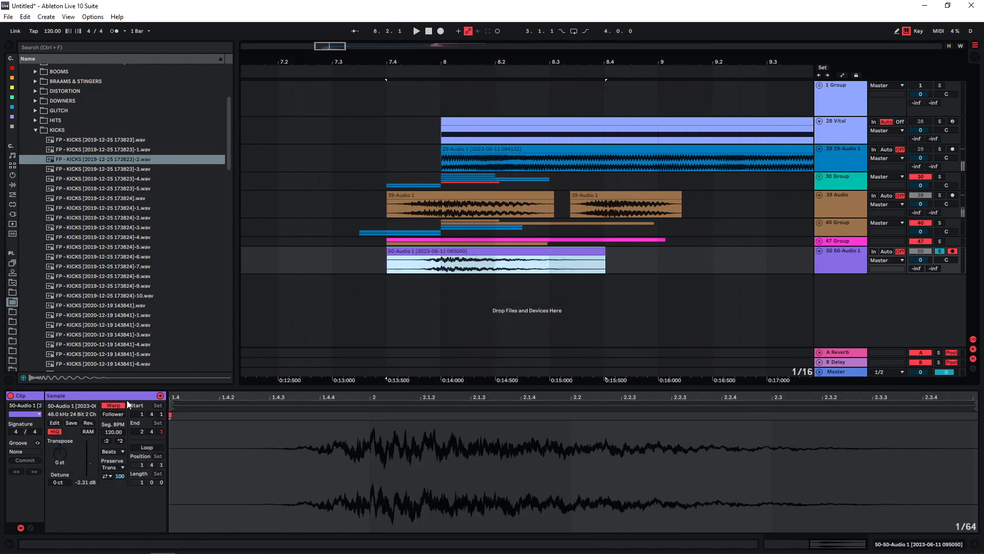
{"action": "left_click", "coordinate": [113, 405]}
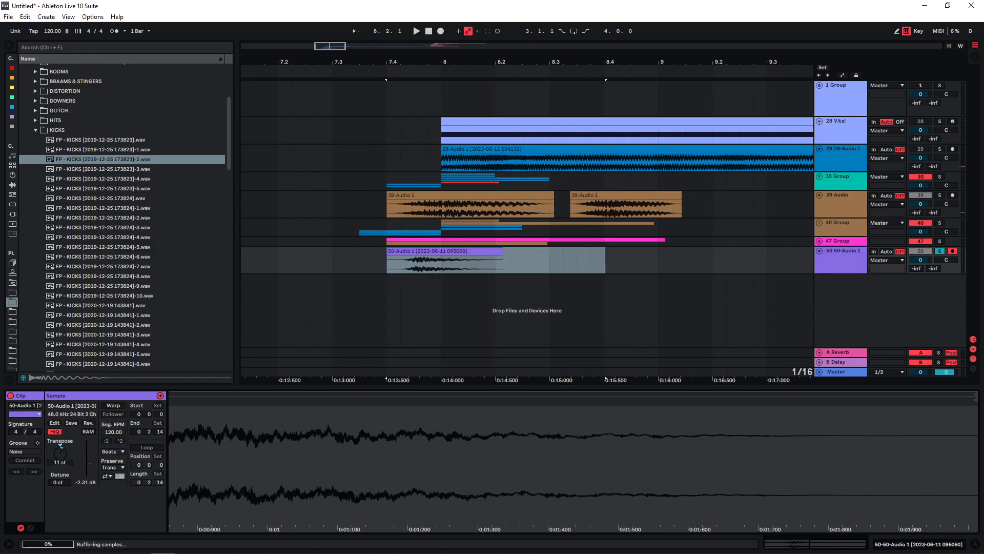
{"action": "left_click", "coordinate": [381, 268]}
{"action": "key", "text": "space"}
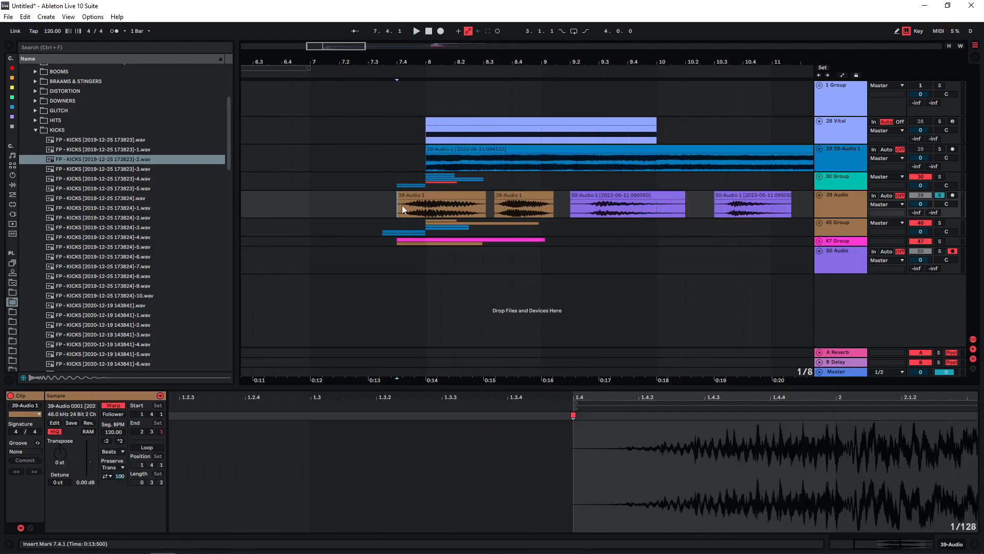
Line up the original and pitched track 50 clips after the hits on soloed track 39, and audition the row from 7.4.1
{"action": "key", "text": "space"}
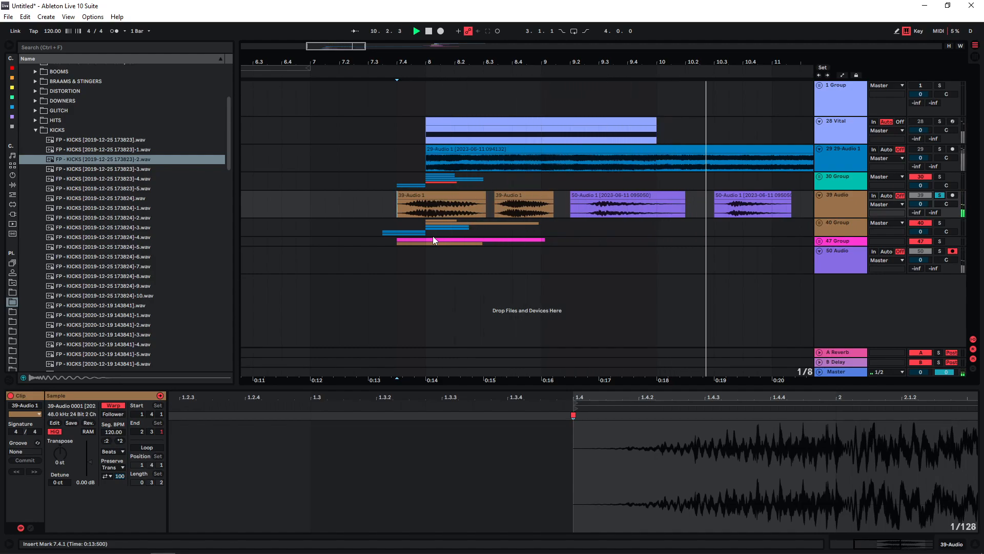
{"action": "left_click", "coordinate": [445, 197]}
{"action": "key", "text": "space"}
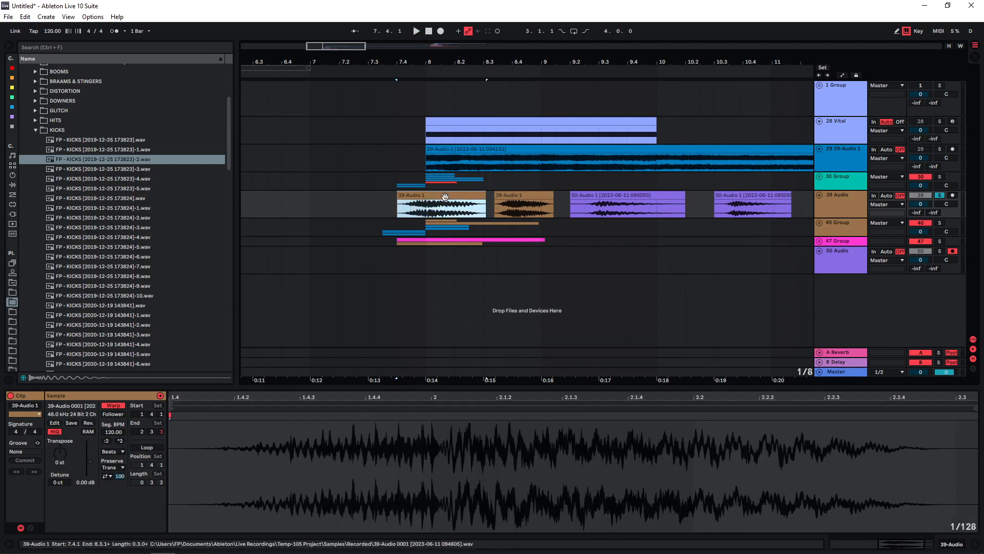
{"action": "left_click_drag", "start_coordinate": [806, 202], "coordinate": [373, 206]}
{"action": "left_click", "coordinate": [387, 205]}
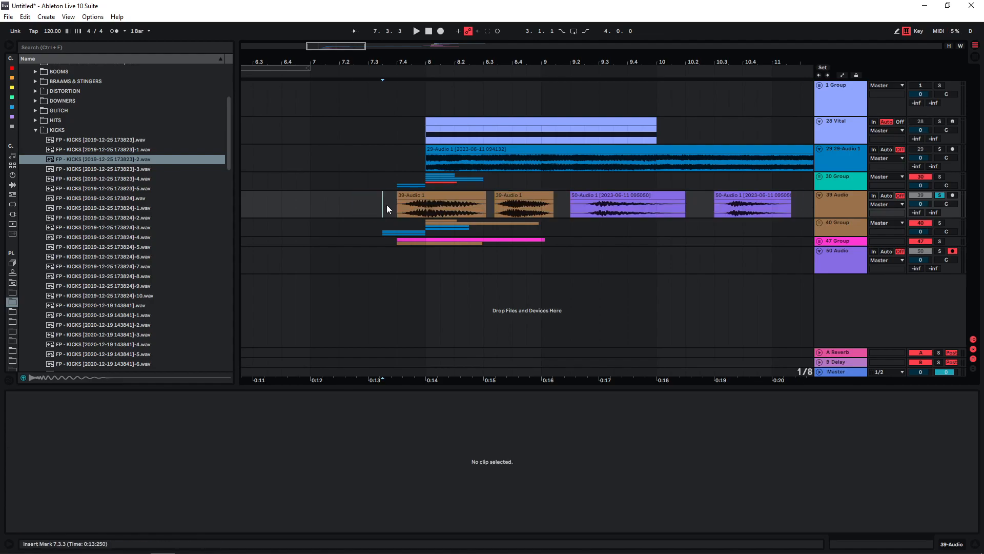
{"action": "left_click", "coordinate": [642, 160]}
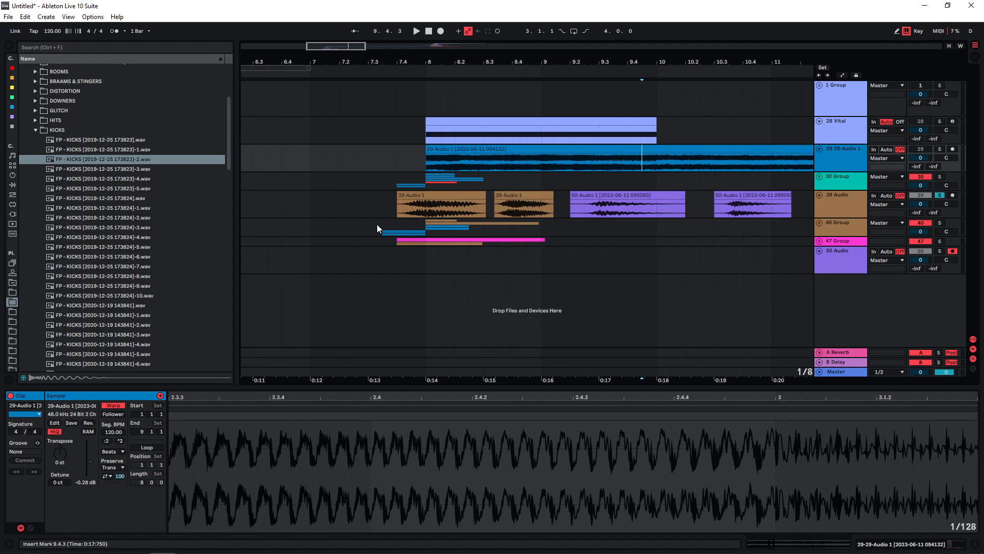
{"action": "left_click", "coordinate": [426, 210]}
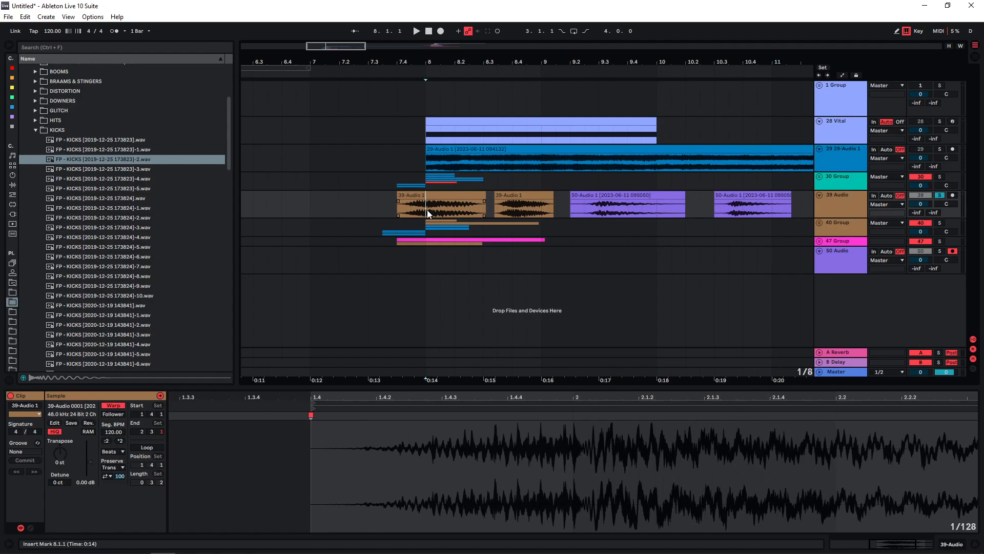
{"action": "left_click_drag", "start_coordinate": [385, 201], "coordinate": [809, 201]}
{"action": "left_click", "coordinate": [778, 204]}
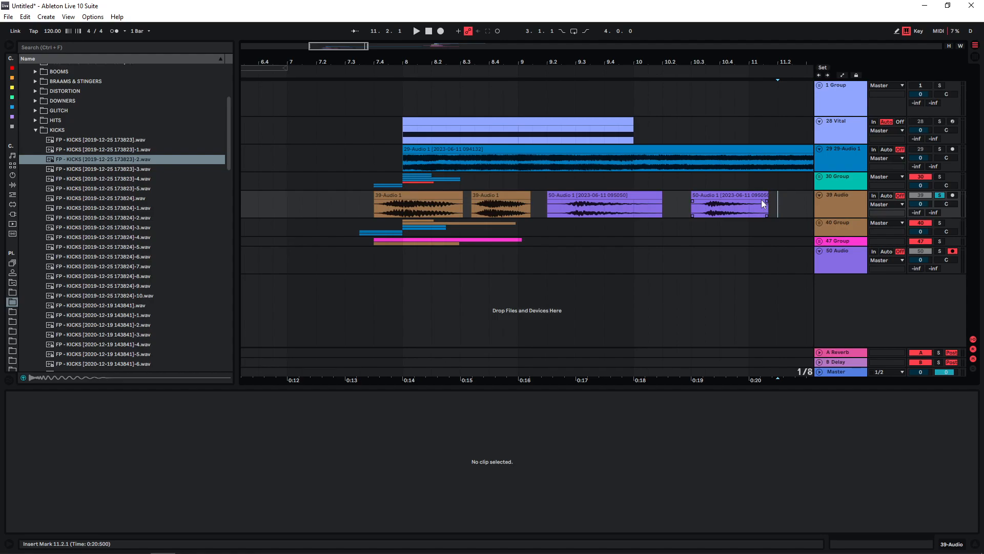
Unfold the 1 Group to show its hit clips around bar 17
{"action": "left_click_drag", "start_coordinate": [762, 61], "coordinate": [248, 26]}
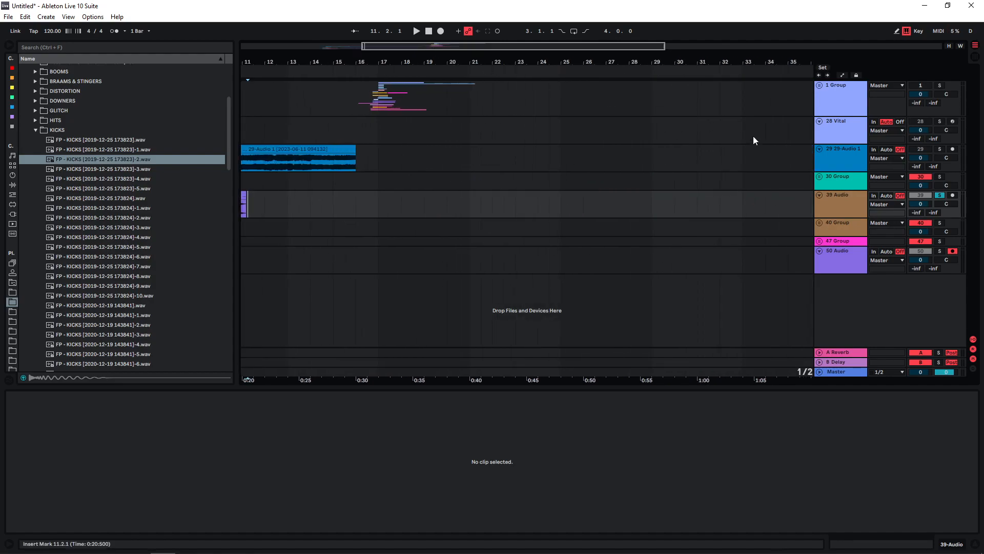
{"action": "left_click", "coordinate": [819, 85]}
{"action": "scroll", "coordinate": [484, 276], "scroll_direction": "down", "scroll_amount": 1}
{"action": "scroll", "coordinate": [480, 277], "scroll_direction": "down", "scroll_amount": 3}
{"action": "scroll", "coordinate": [424, 285], "scroll_direction": "up", "scroll_amount": 4}
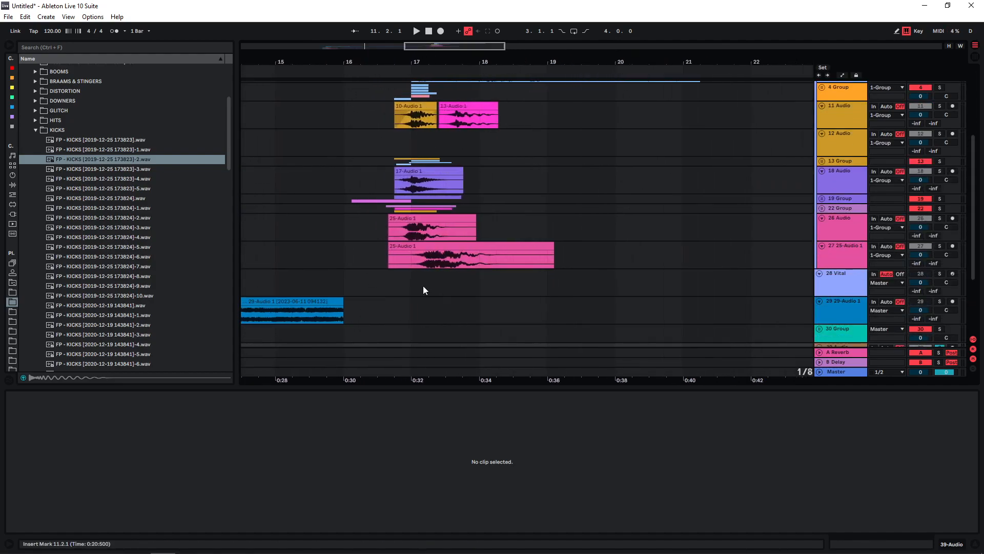
Solo track 27 in the 1 Group and audition its clip from 16.4.3
{"action": "left_click", "coordinate": [403, 259]}
{"action": "left_click", "coordinate": [940, 246]}
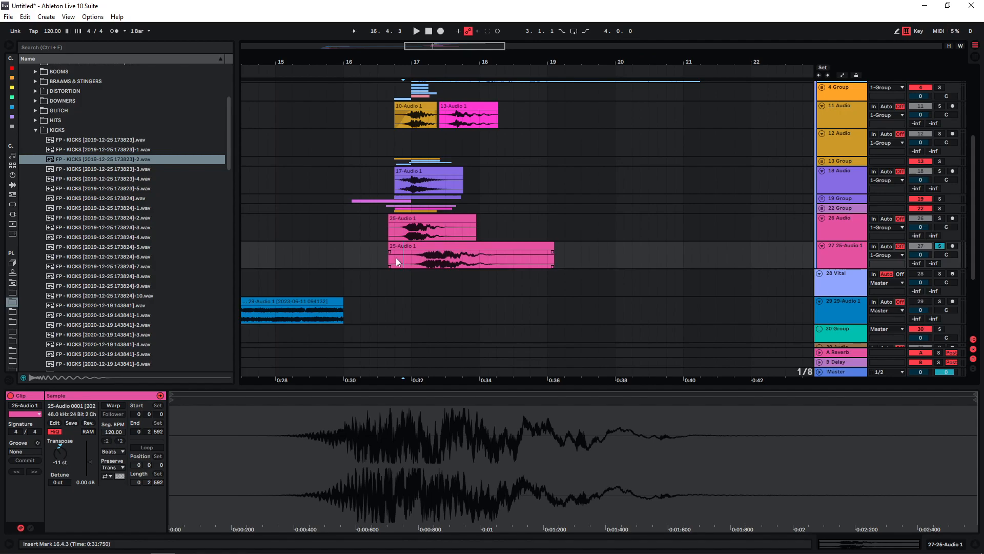
{"action": "scroll", "coordinate": [378, 263], "scroll_direction": "down", "scroll_amount": 1}
{"action": "key", "text": "space"}
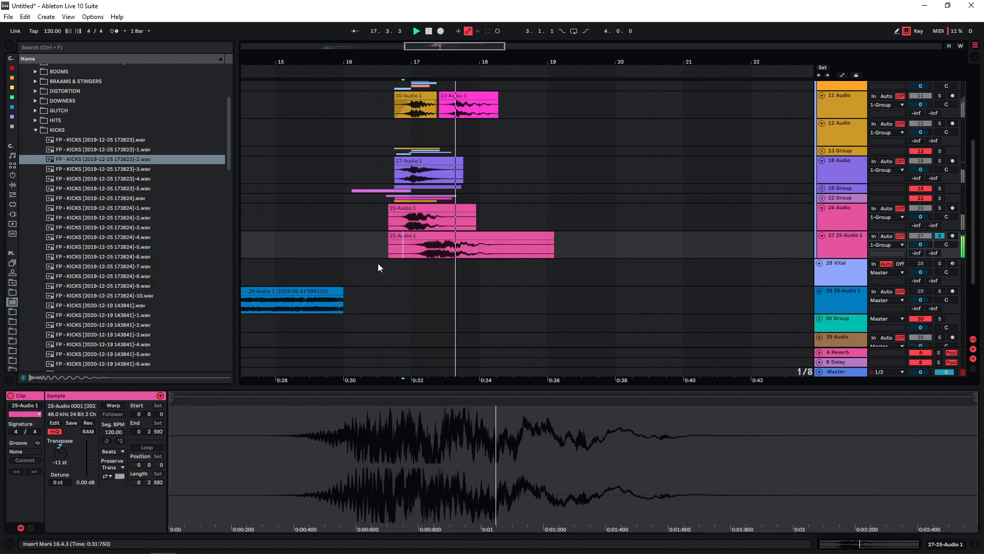
{"action": "left_click", "coordinate": [444, 252]}
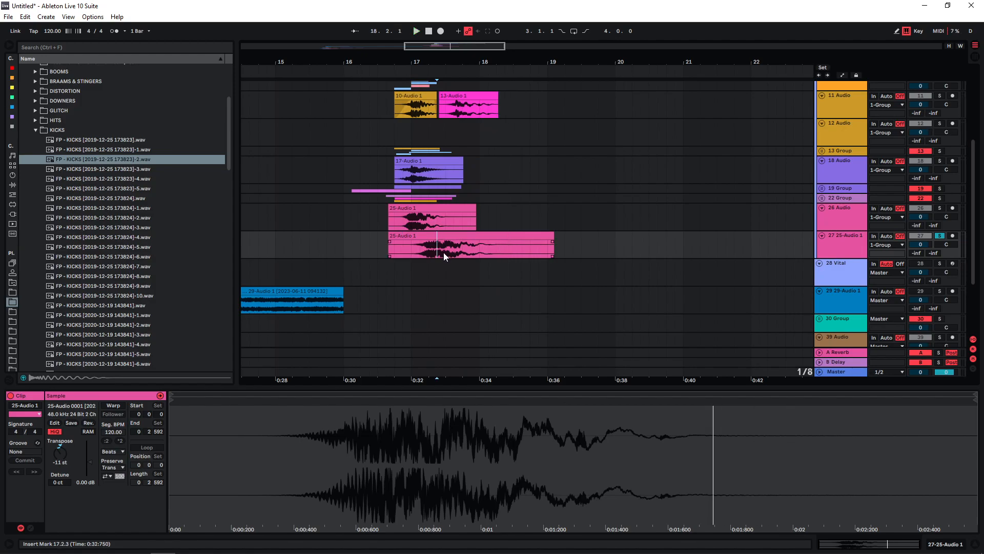